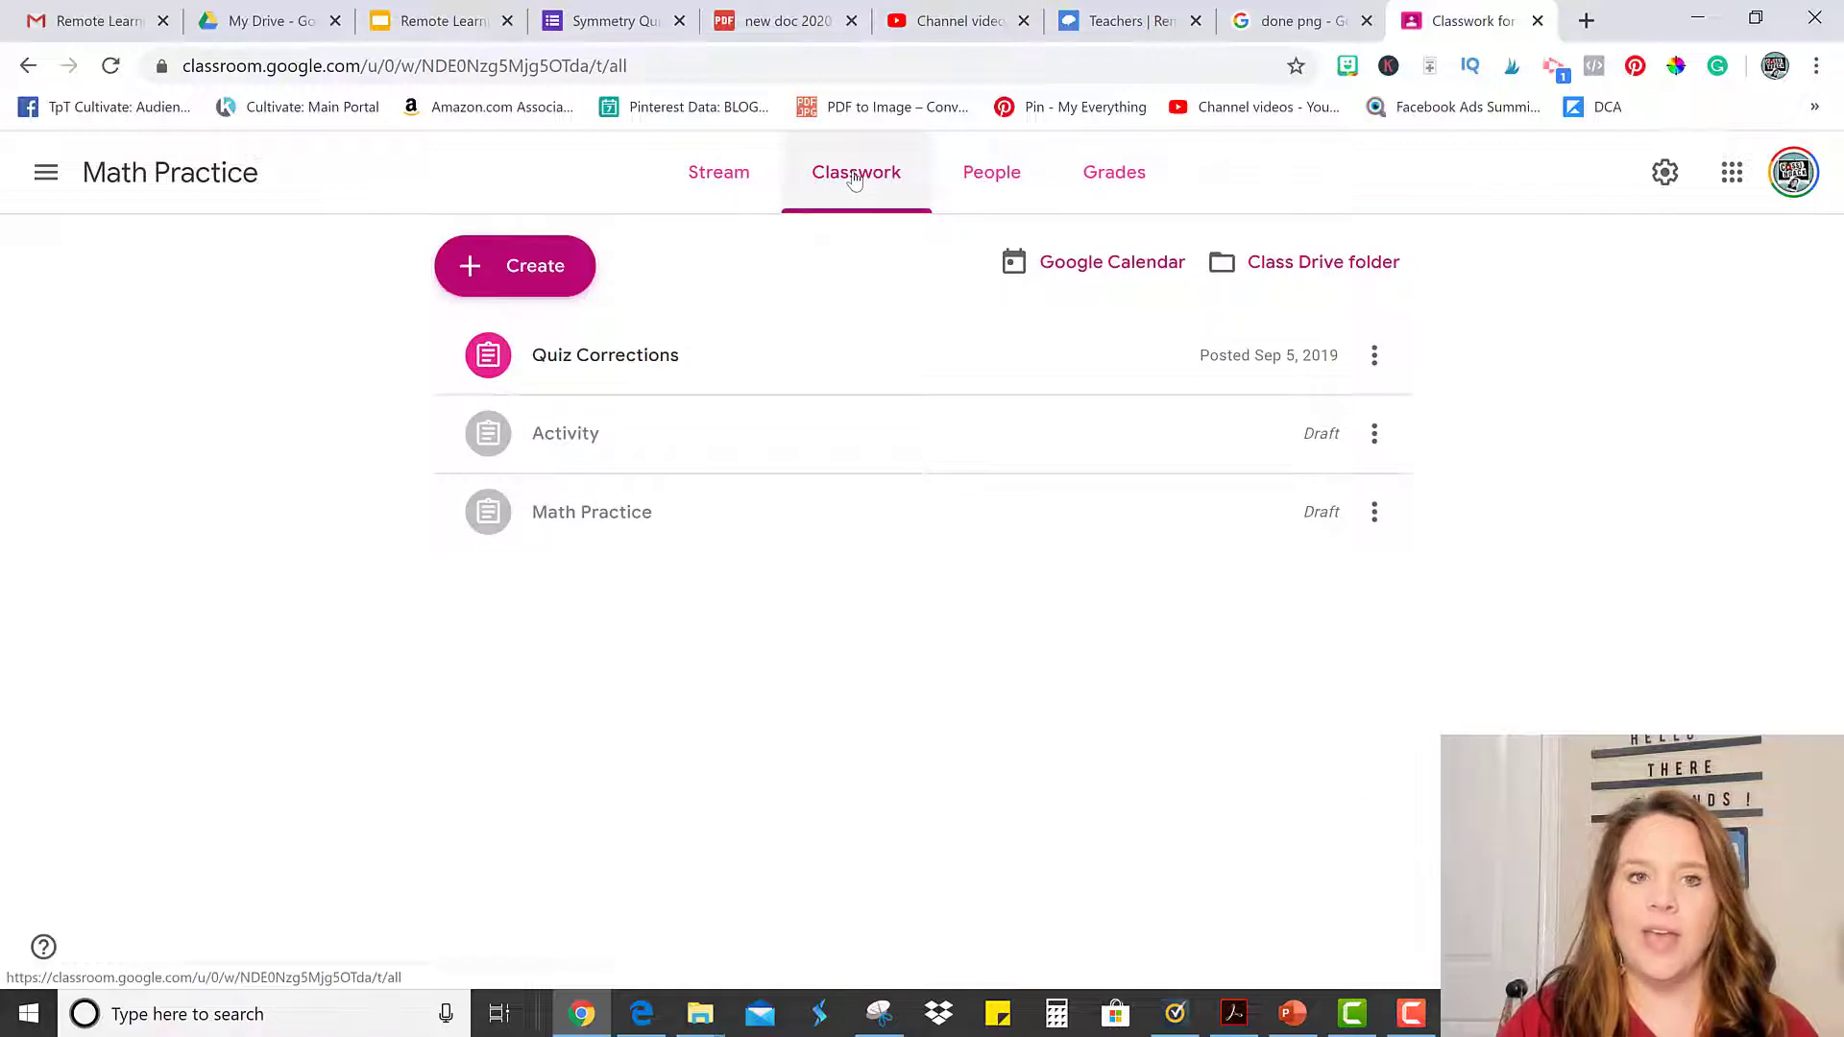
- Create a new assignment in the Math Practice class titled "This week's Learning Path"
left_click(516, 274)
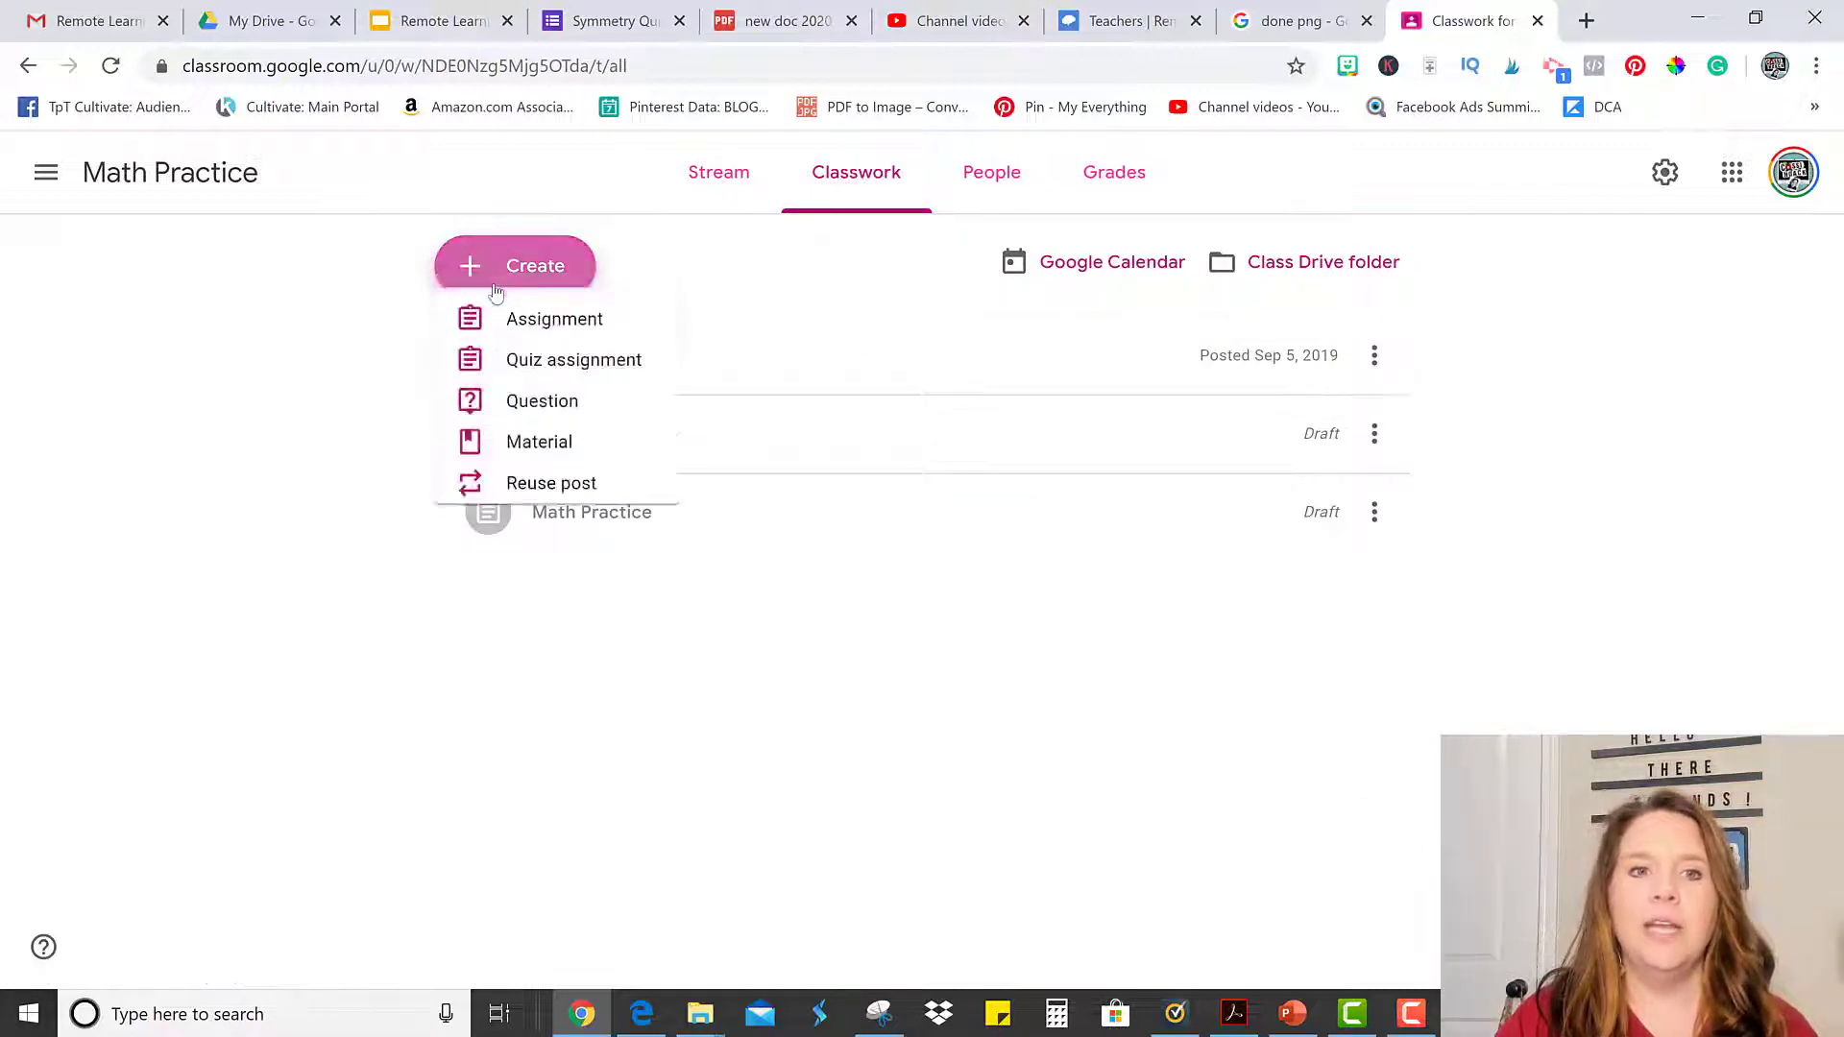
left_click(530, 337)
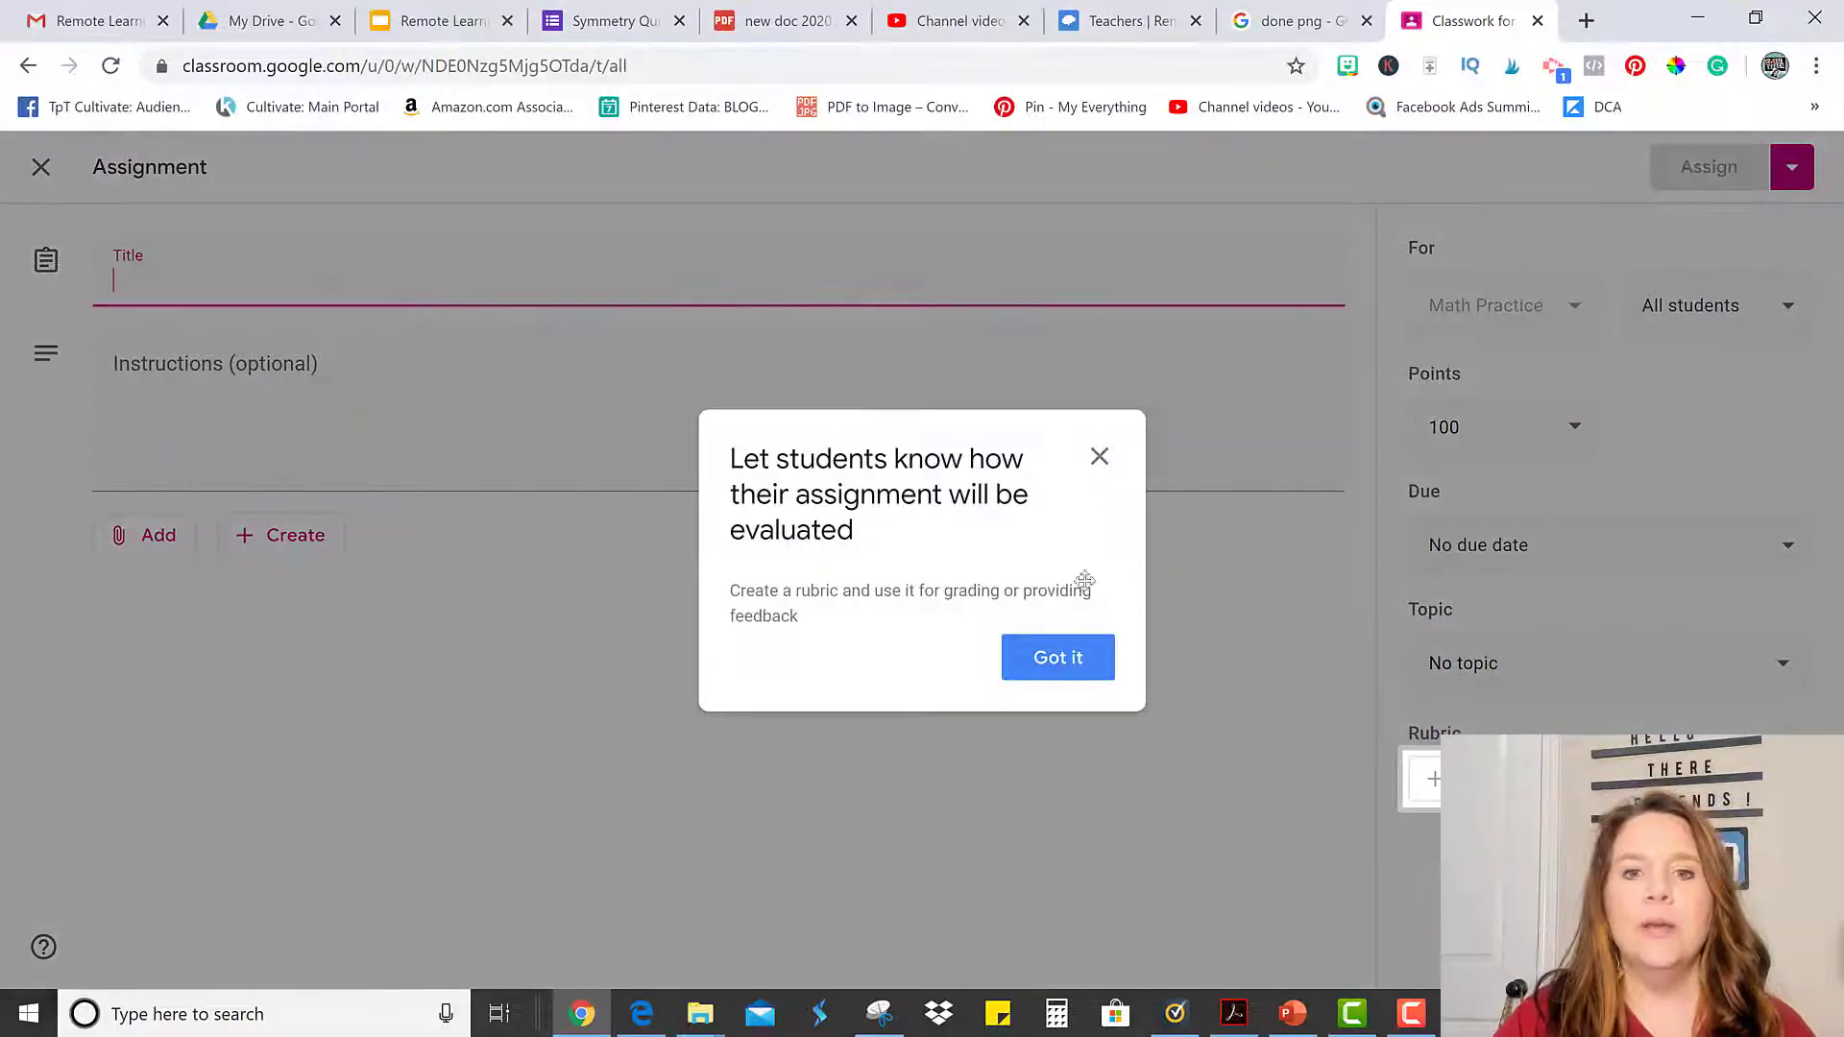
left_click(1100, 457)
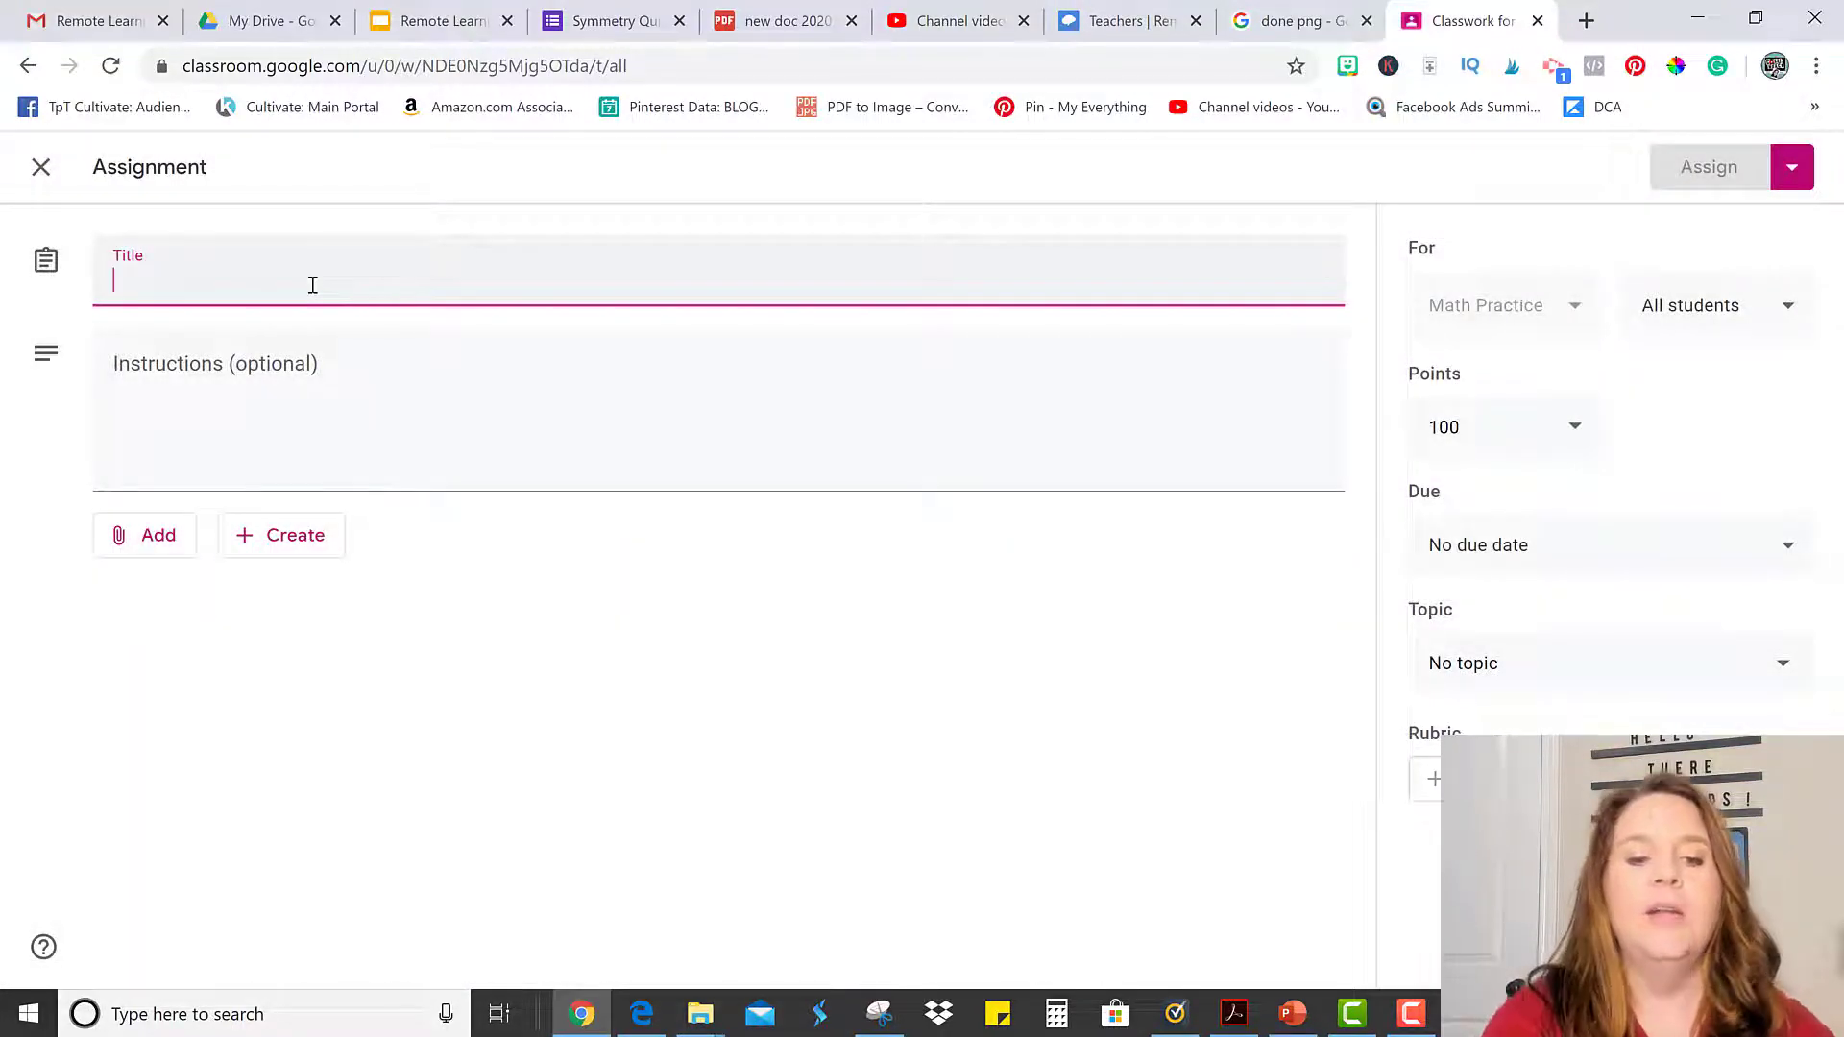
type("This wee")
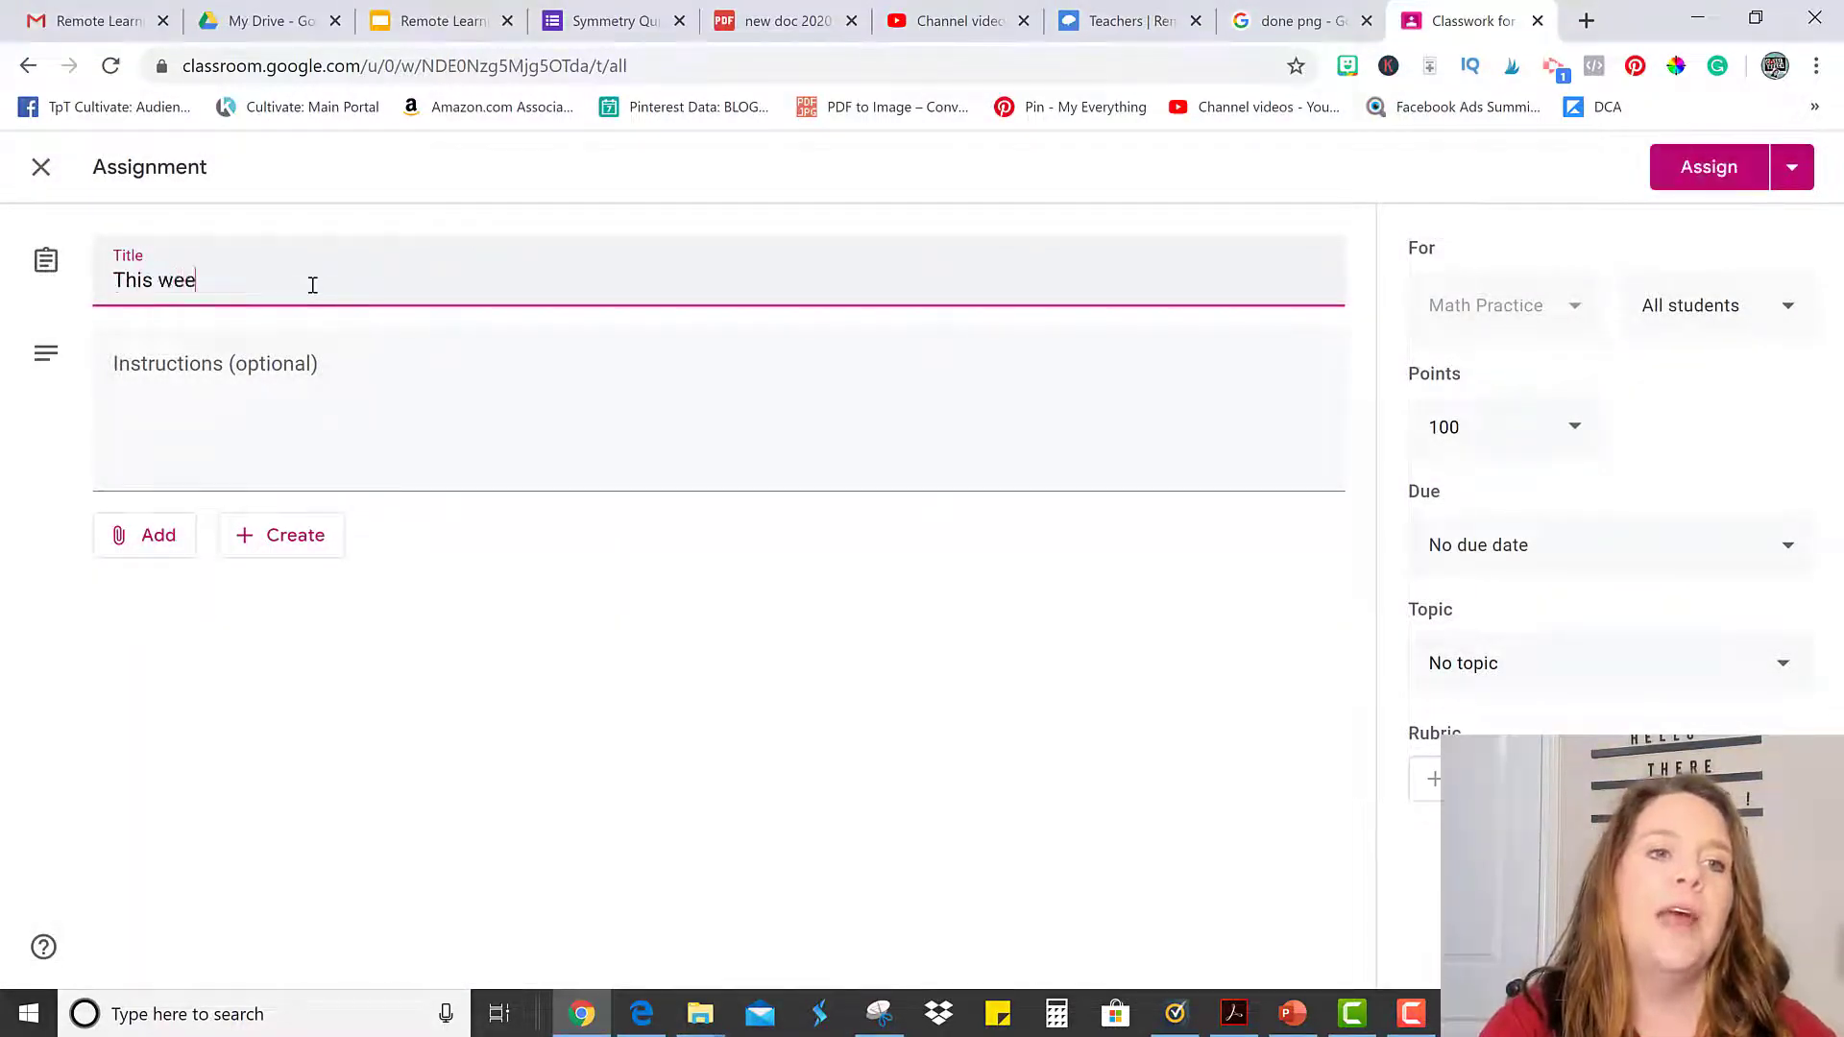
type("k's Learning")
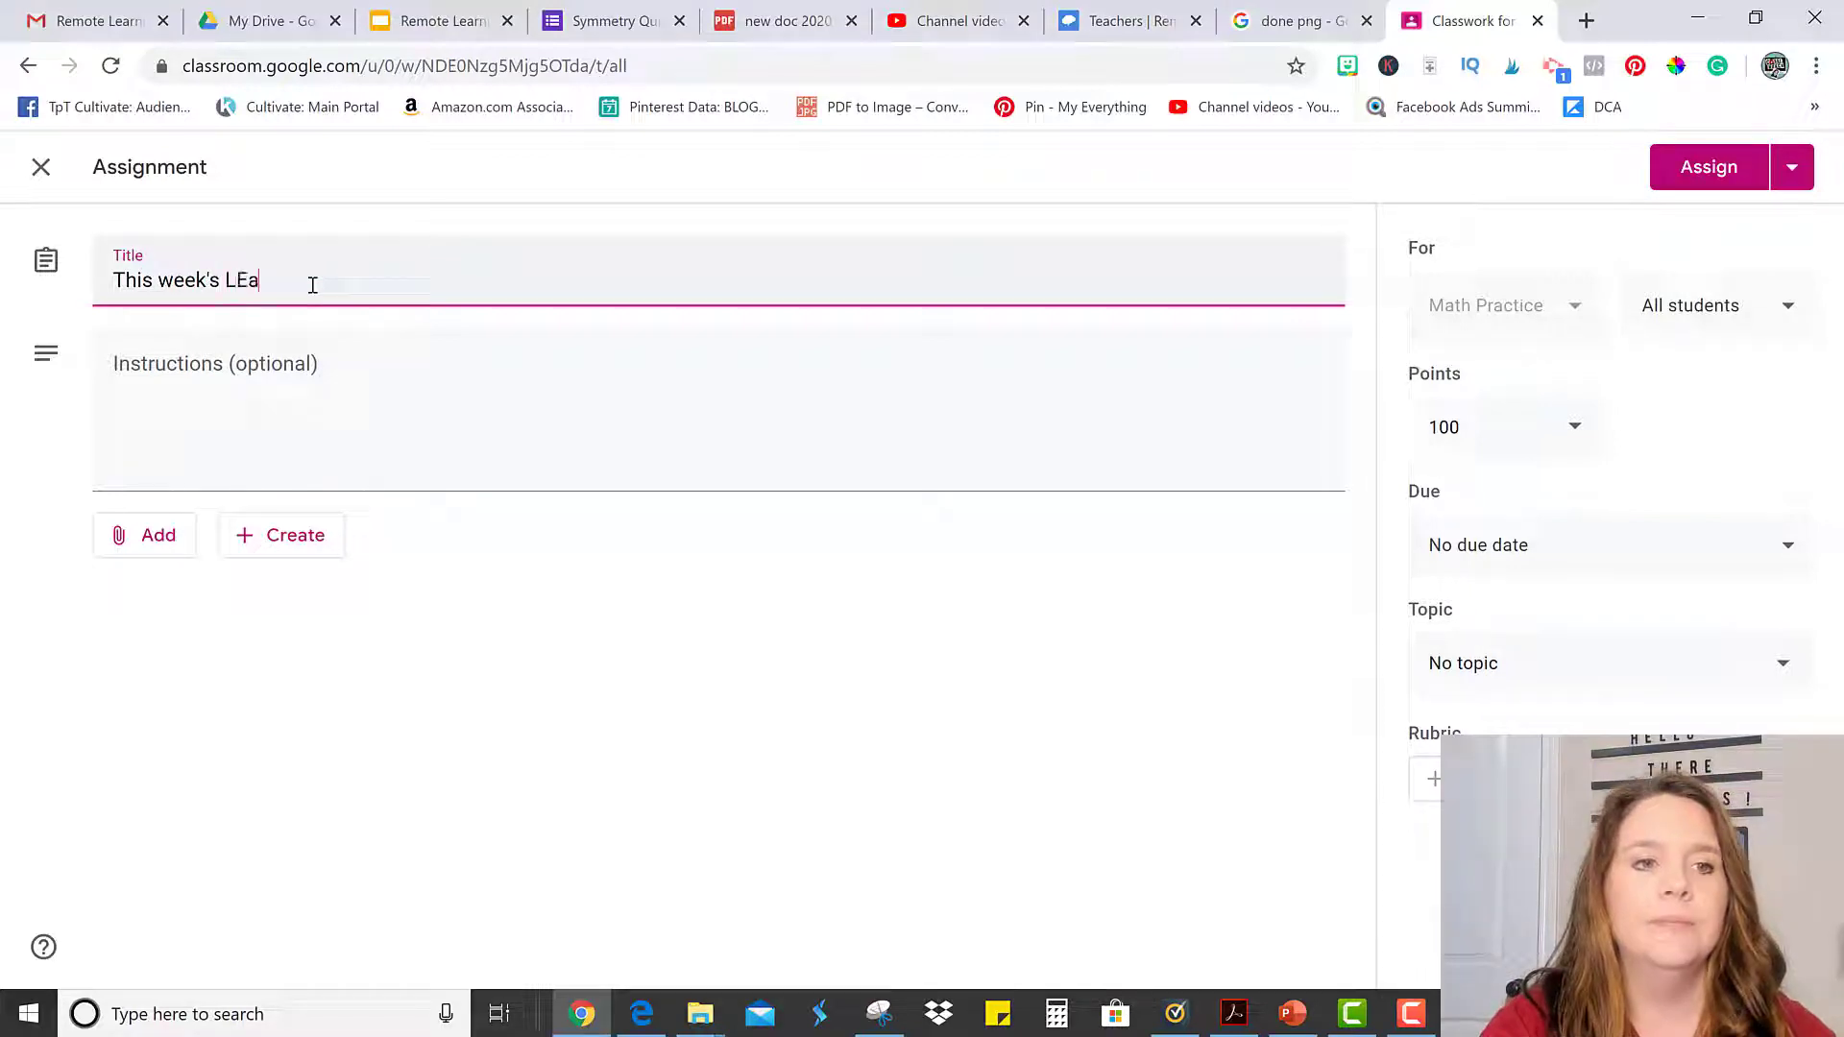
type(" Path")
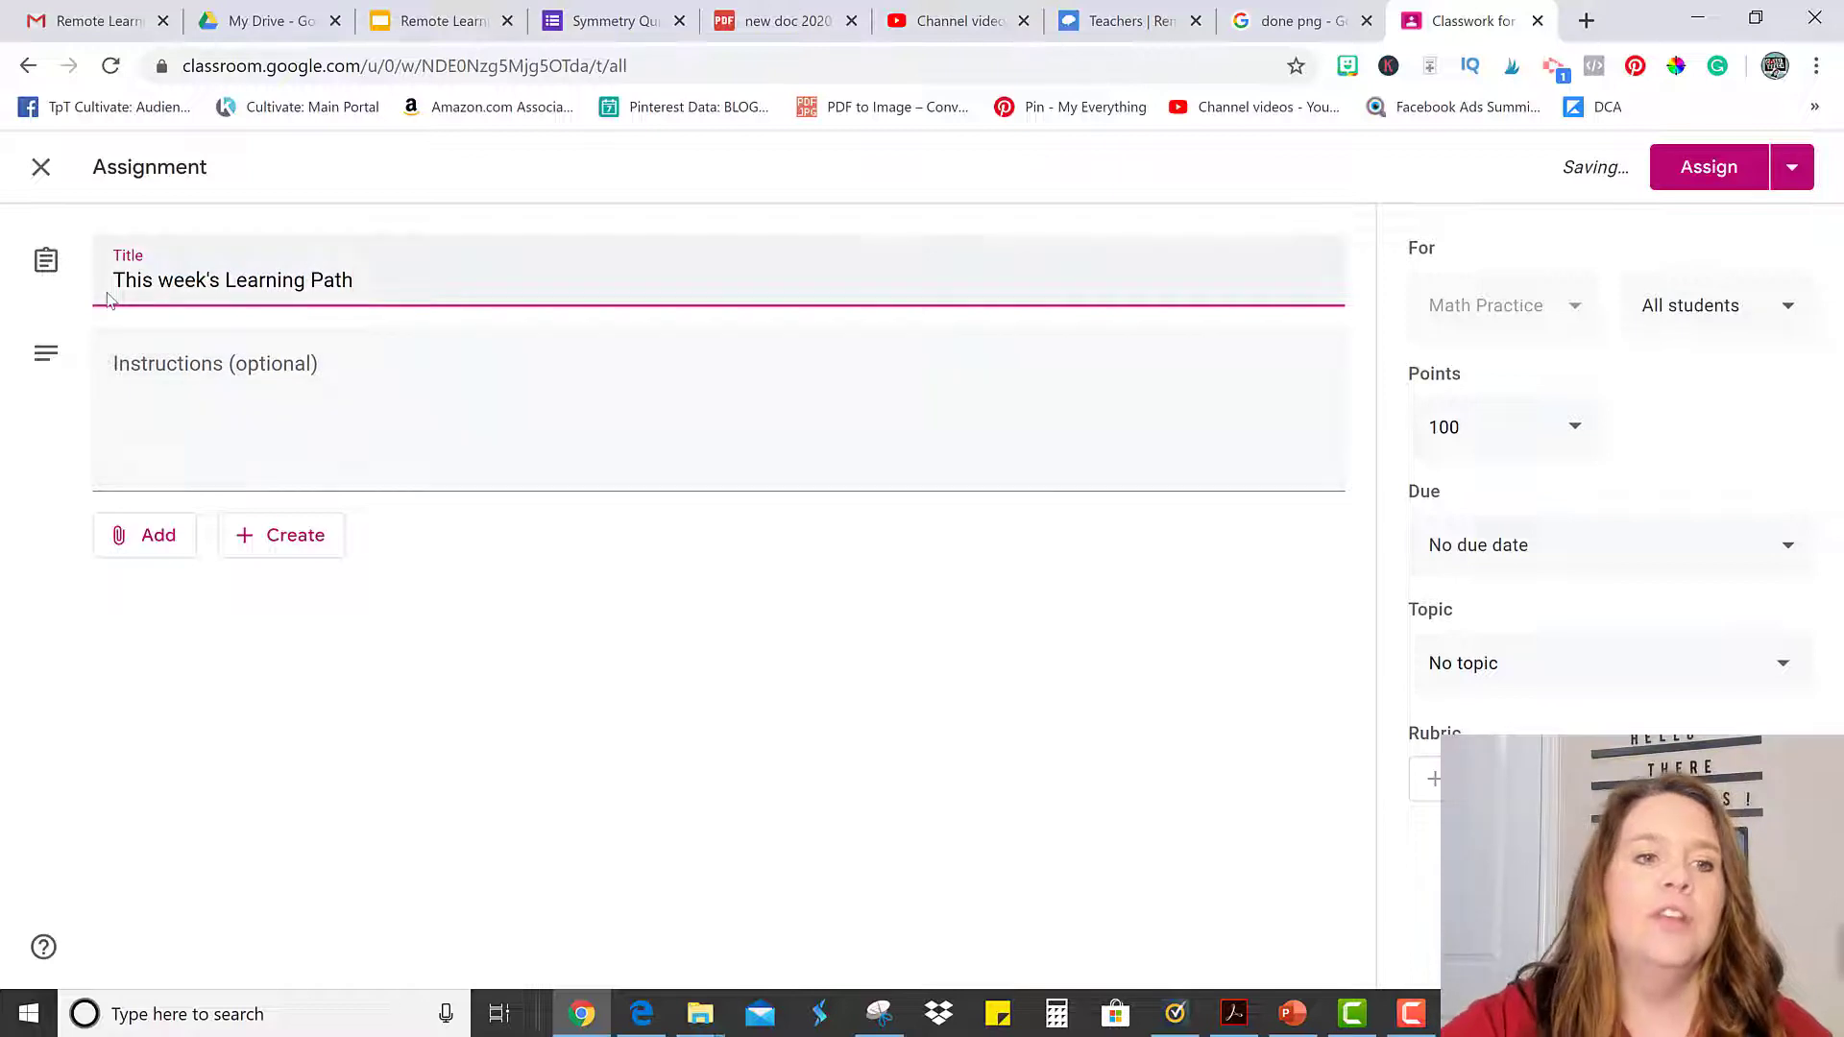
- Attach the Remote Learning Path - Symmetry slides from My Drive to the assignment
left_click(134, 551)
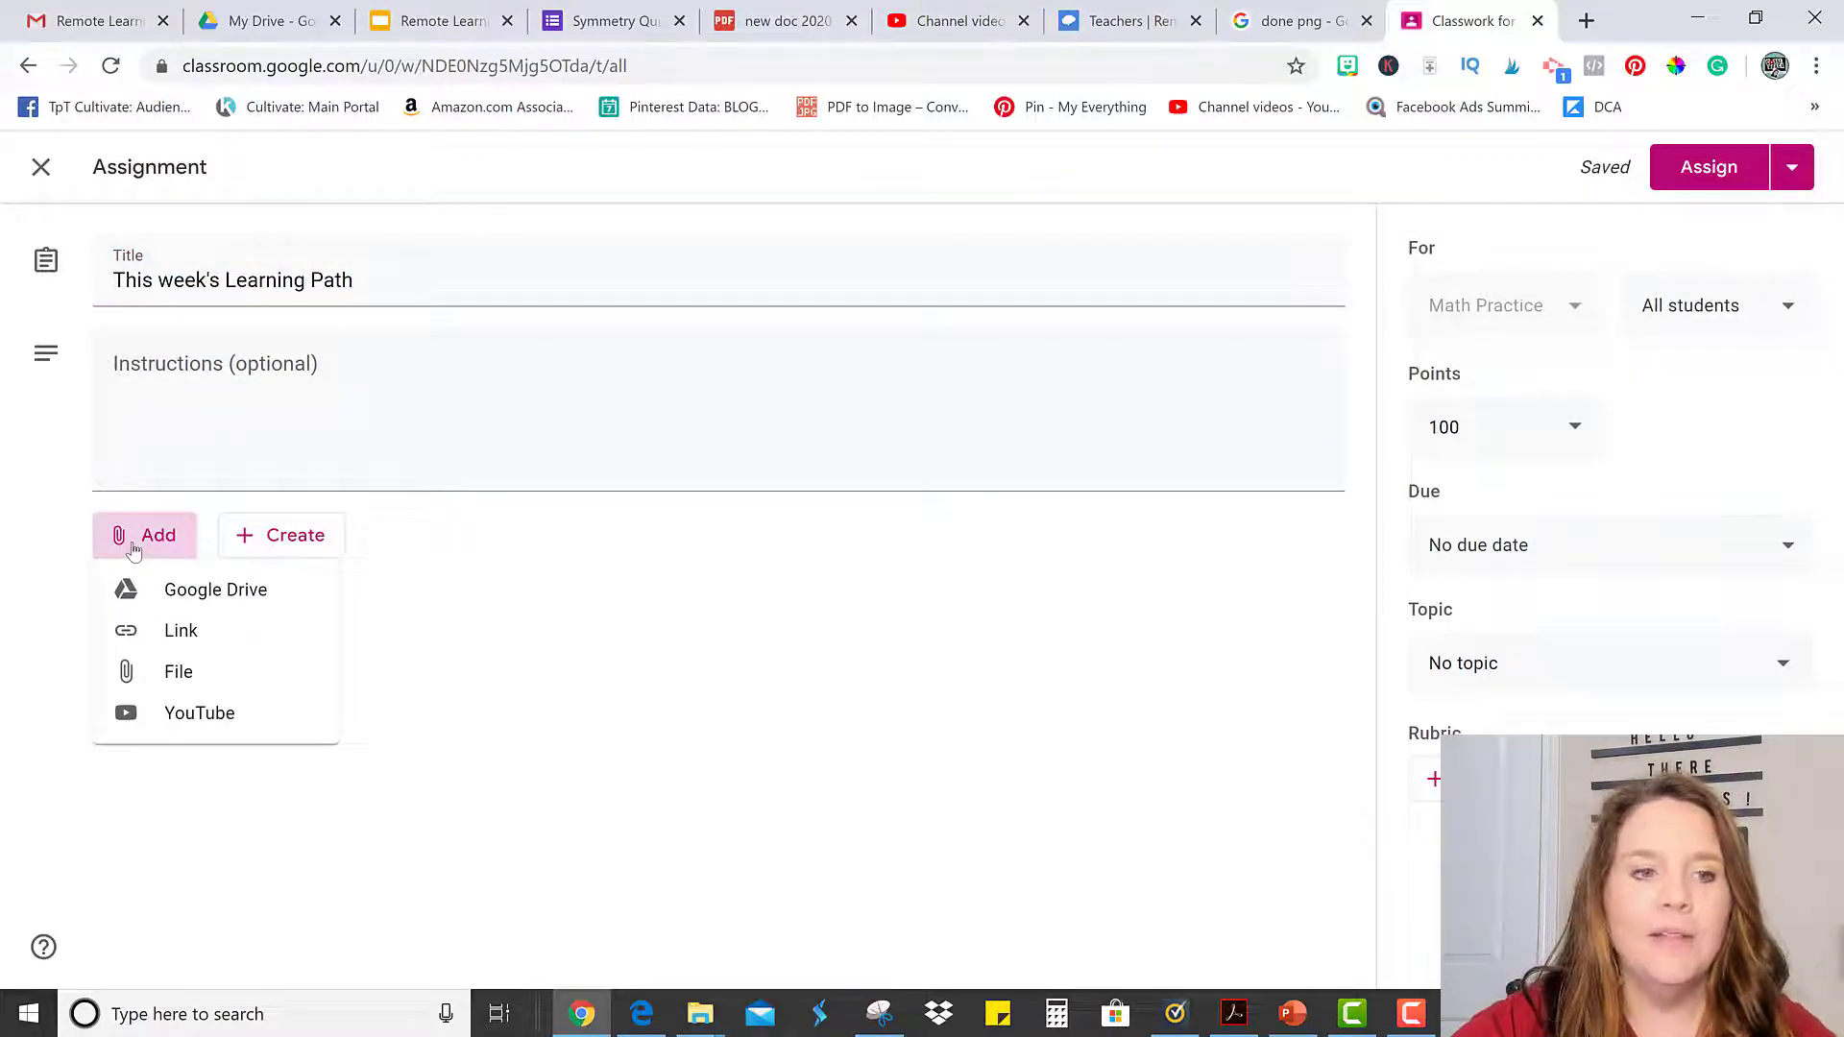
left_click(173, 603)
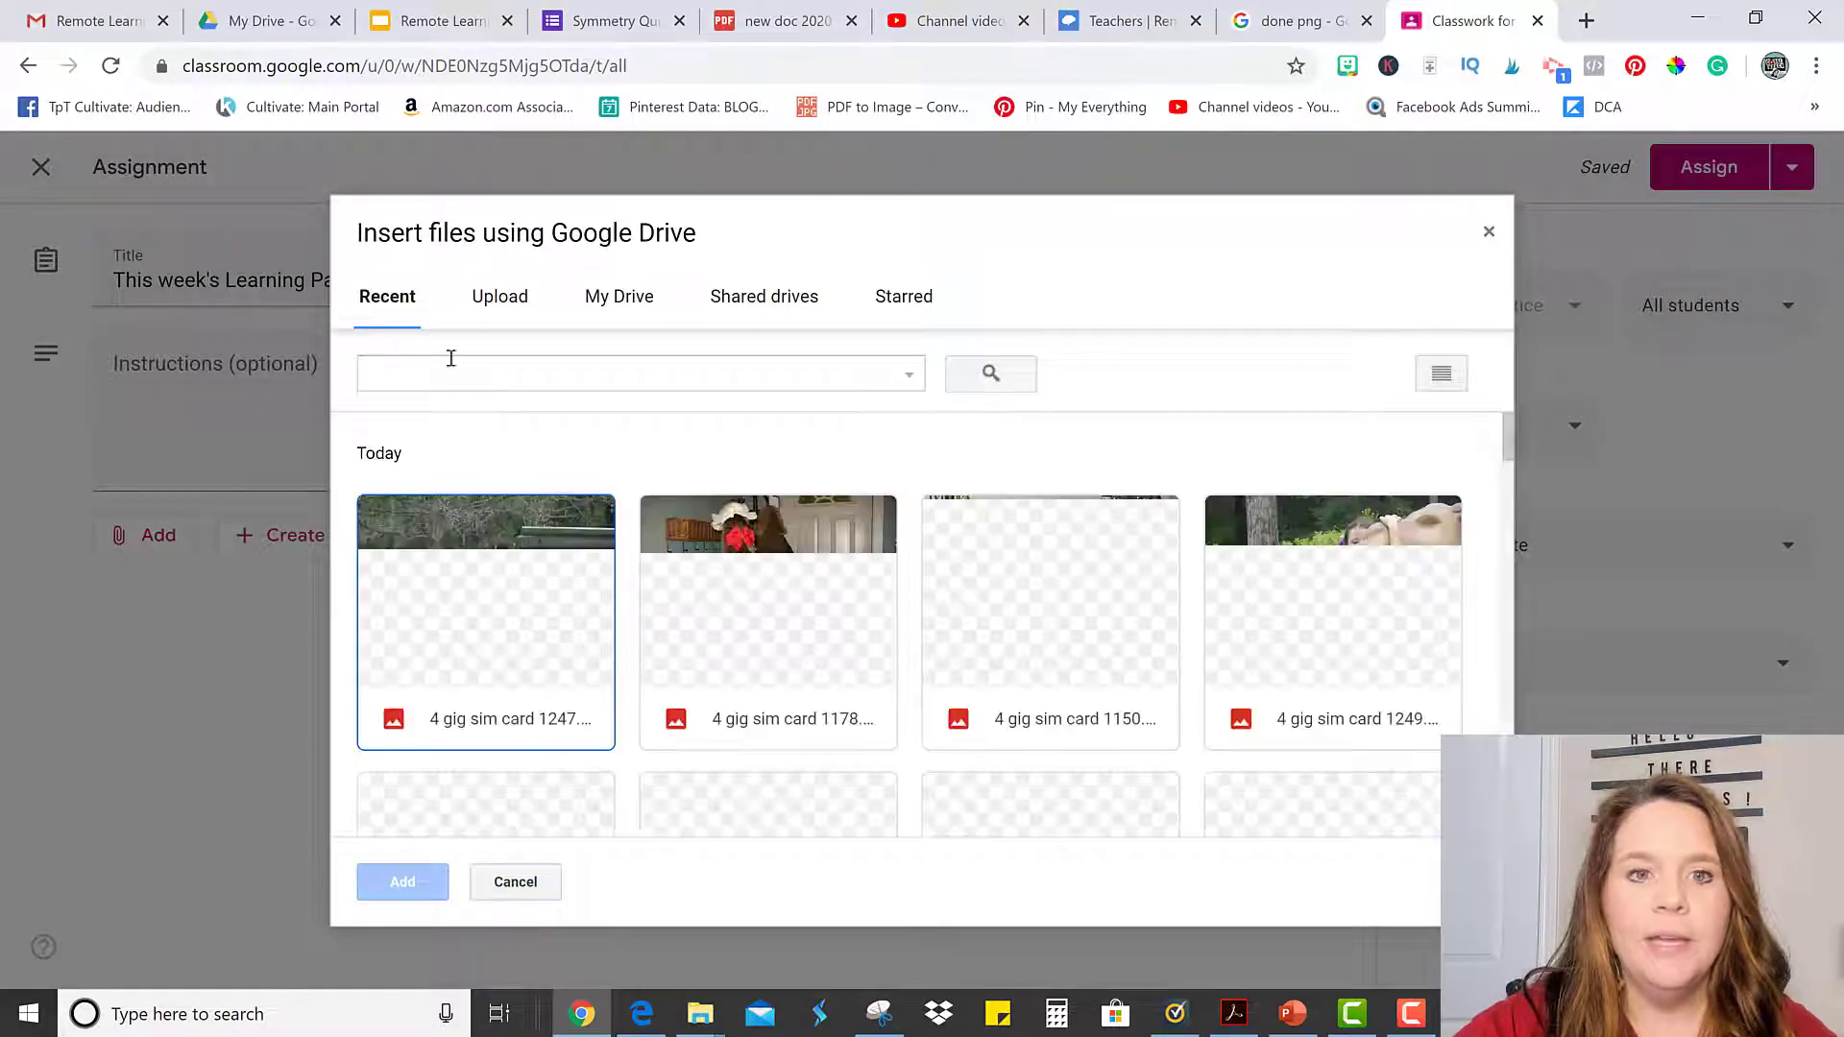
left_click(642, 306)
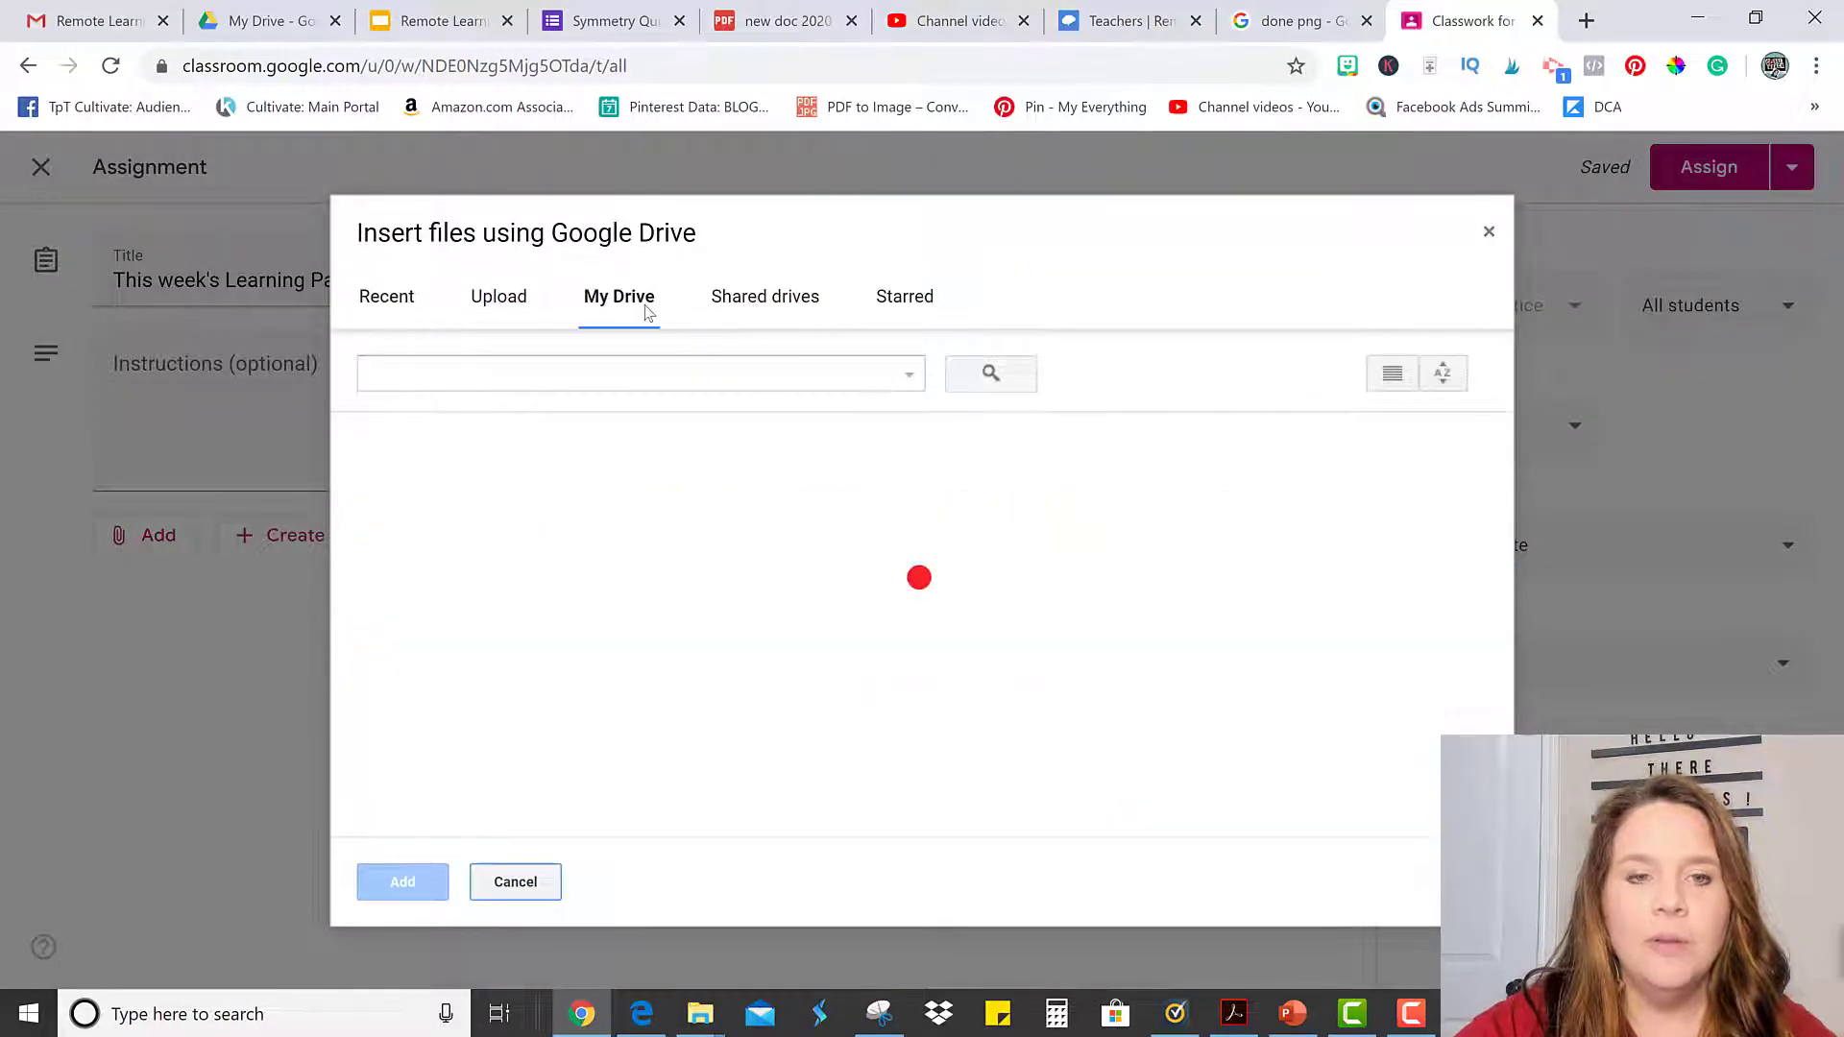
scroll(565, 535, "down", 3)
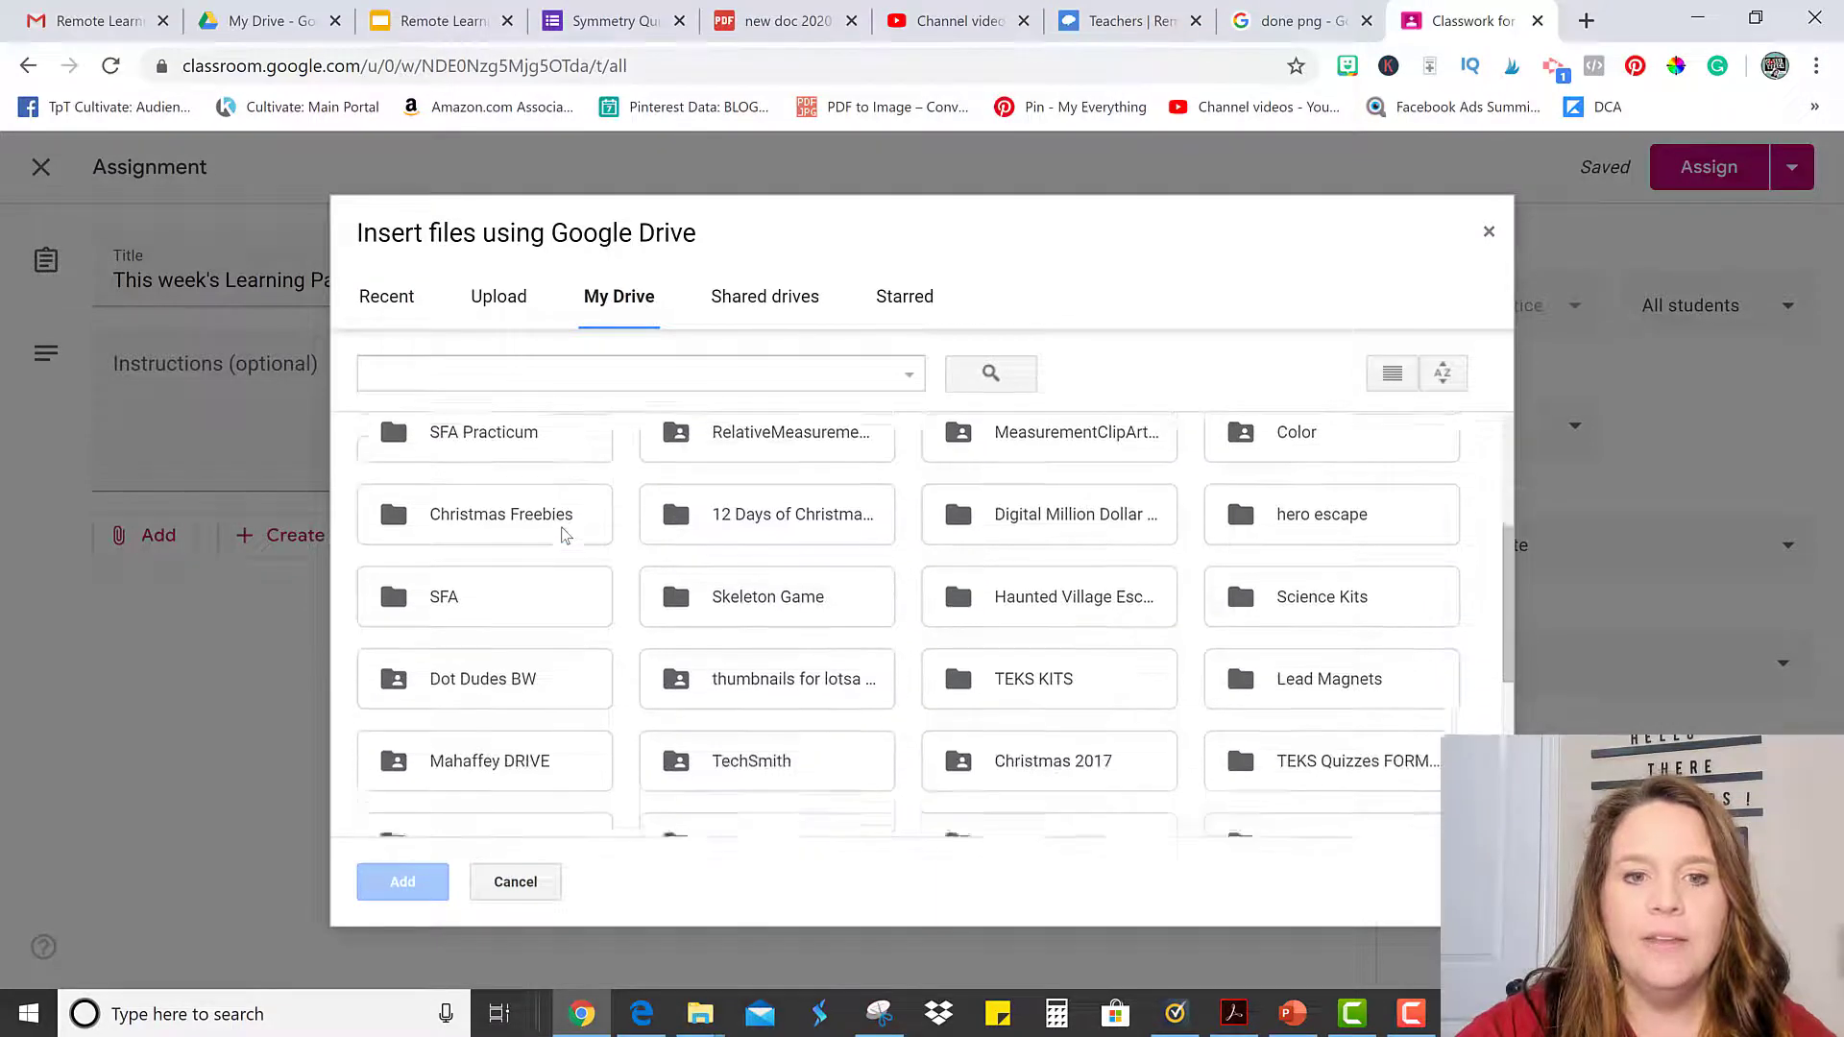
scroll(565, 535, "down", 4)
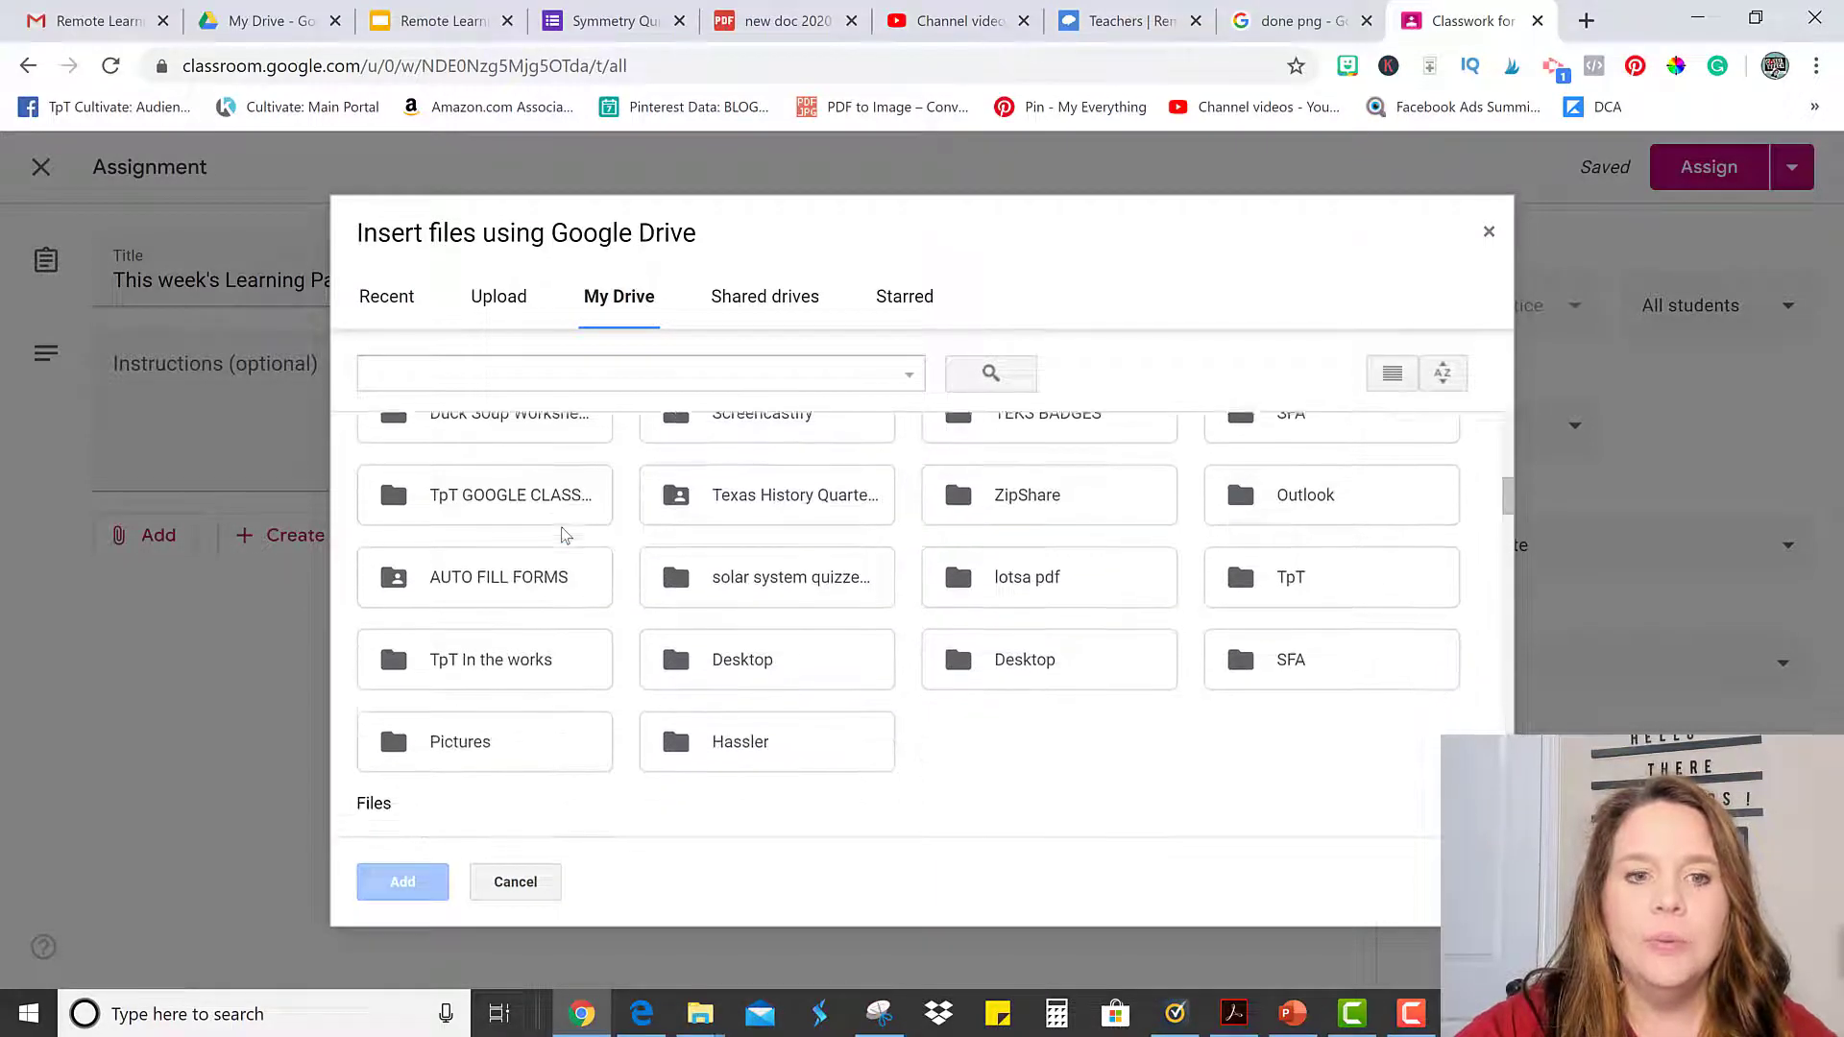
scroll(565, 535, "down", 3)
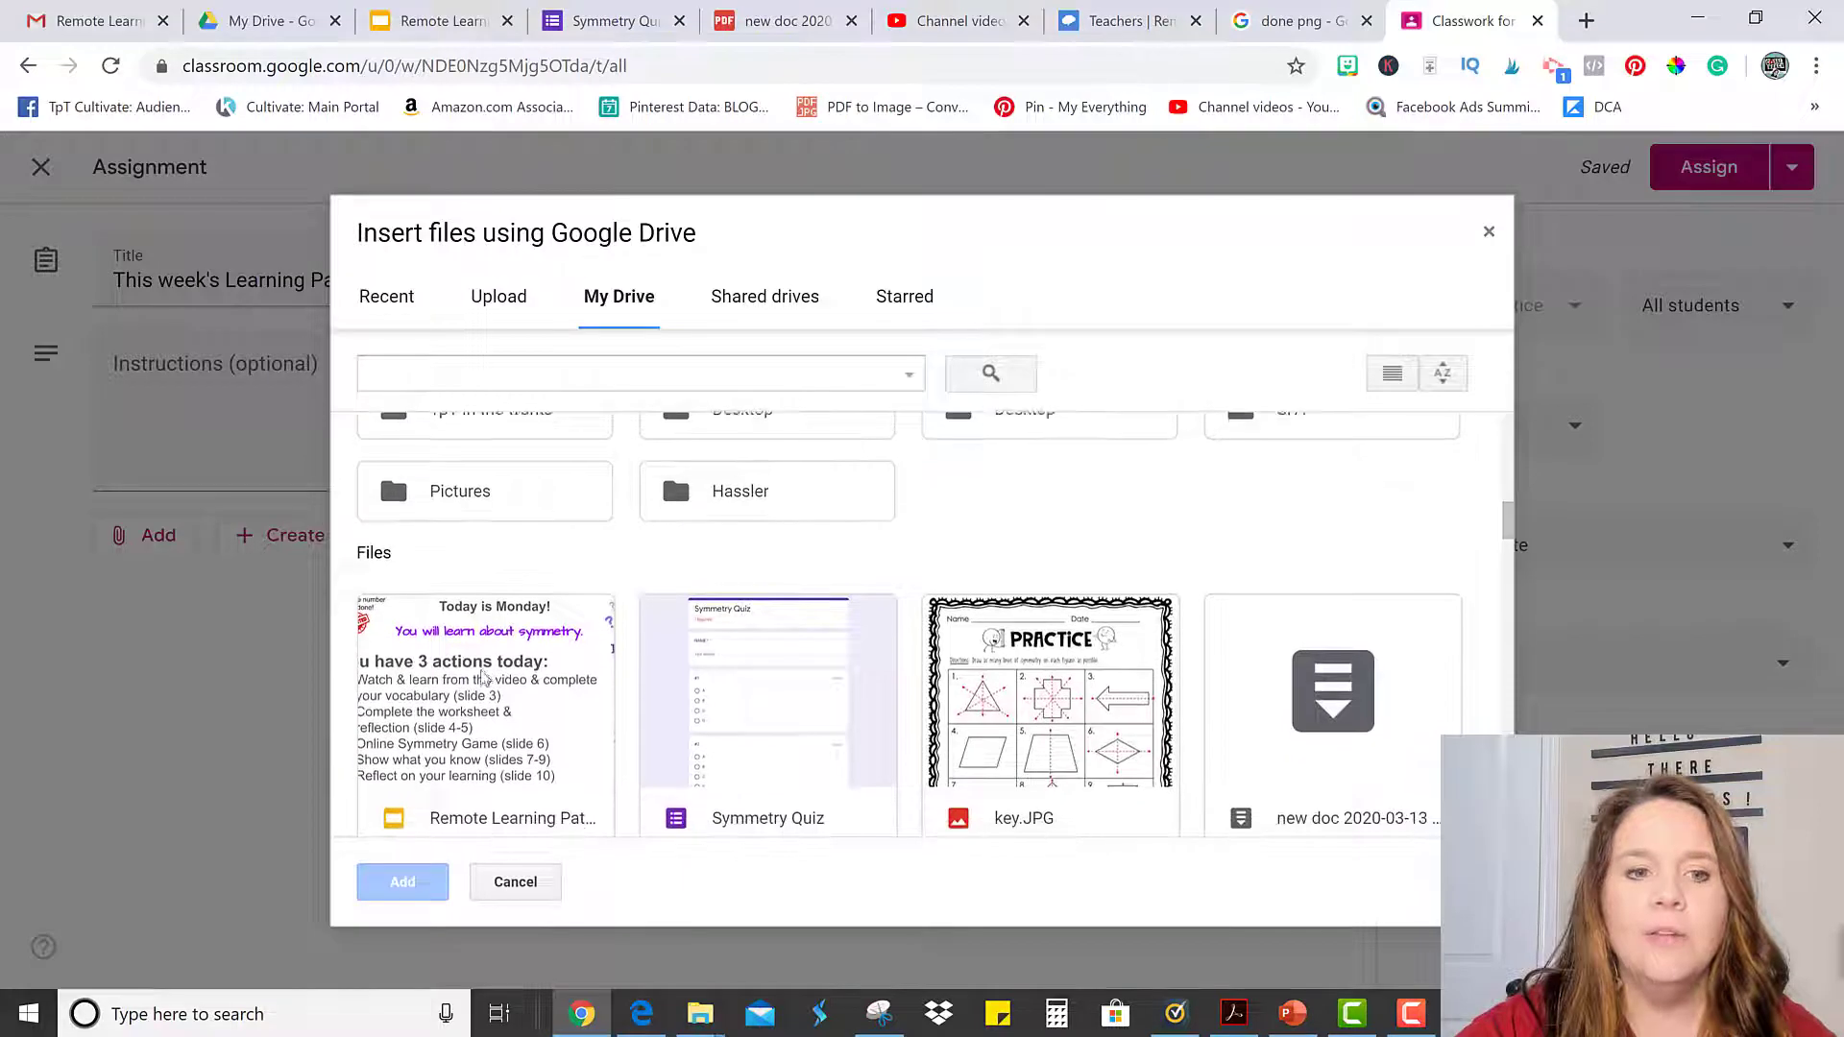
left_click(483, 672)
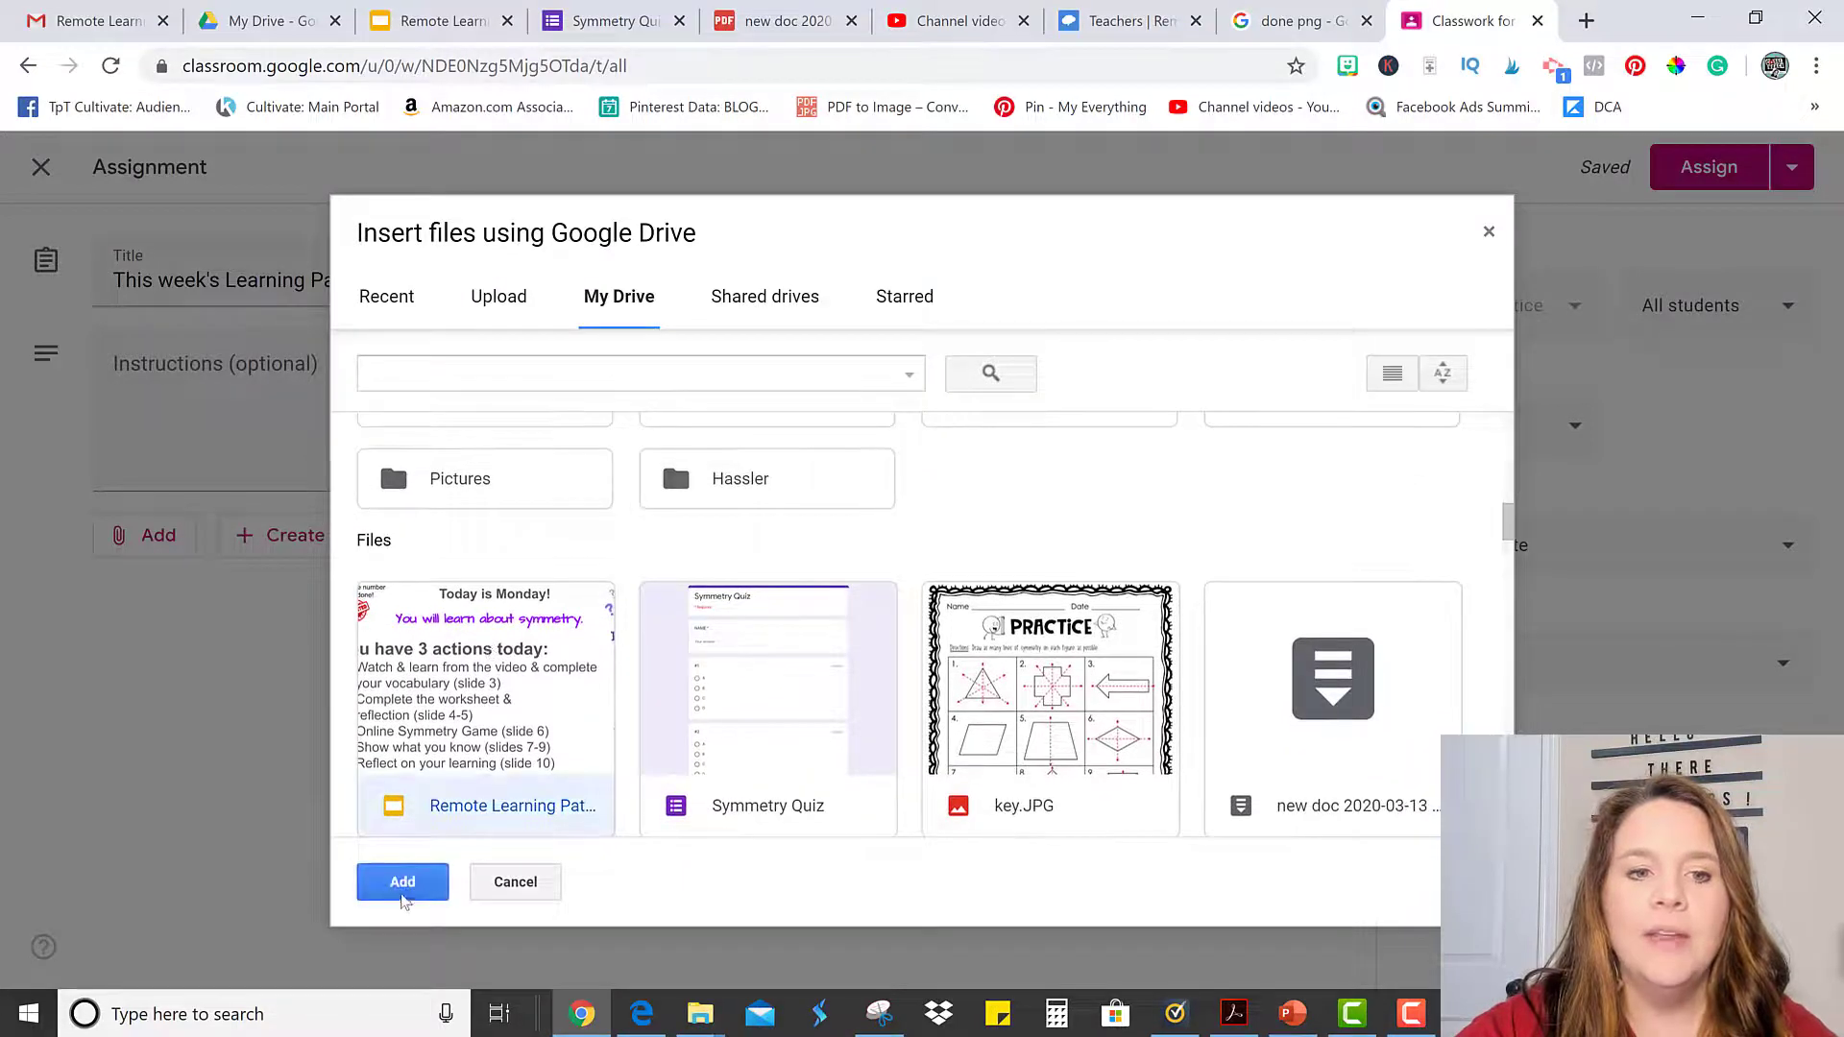
left_click(402, 884)
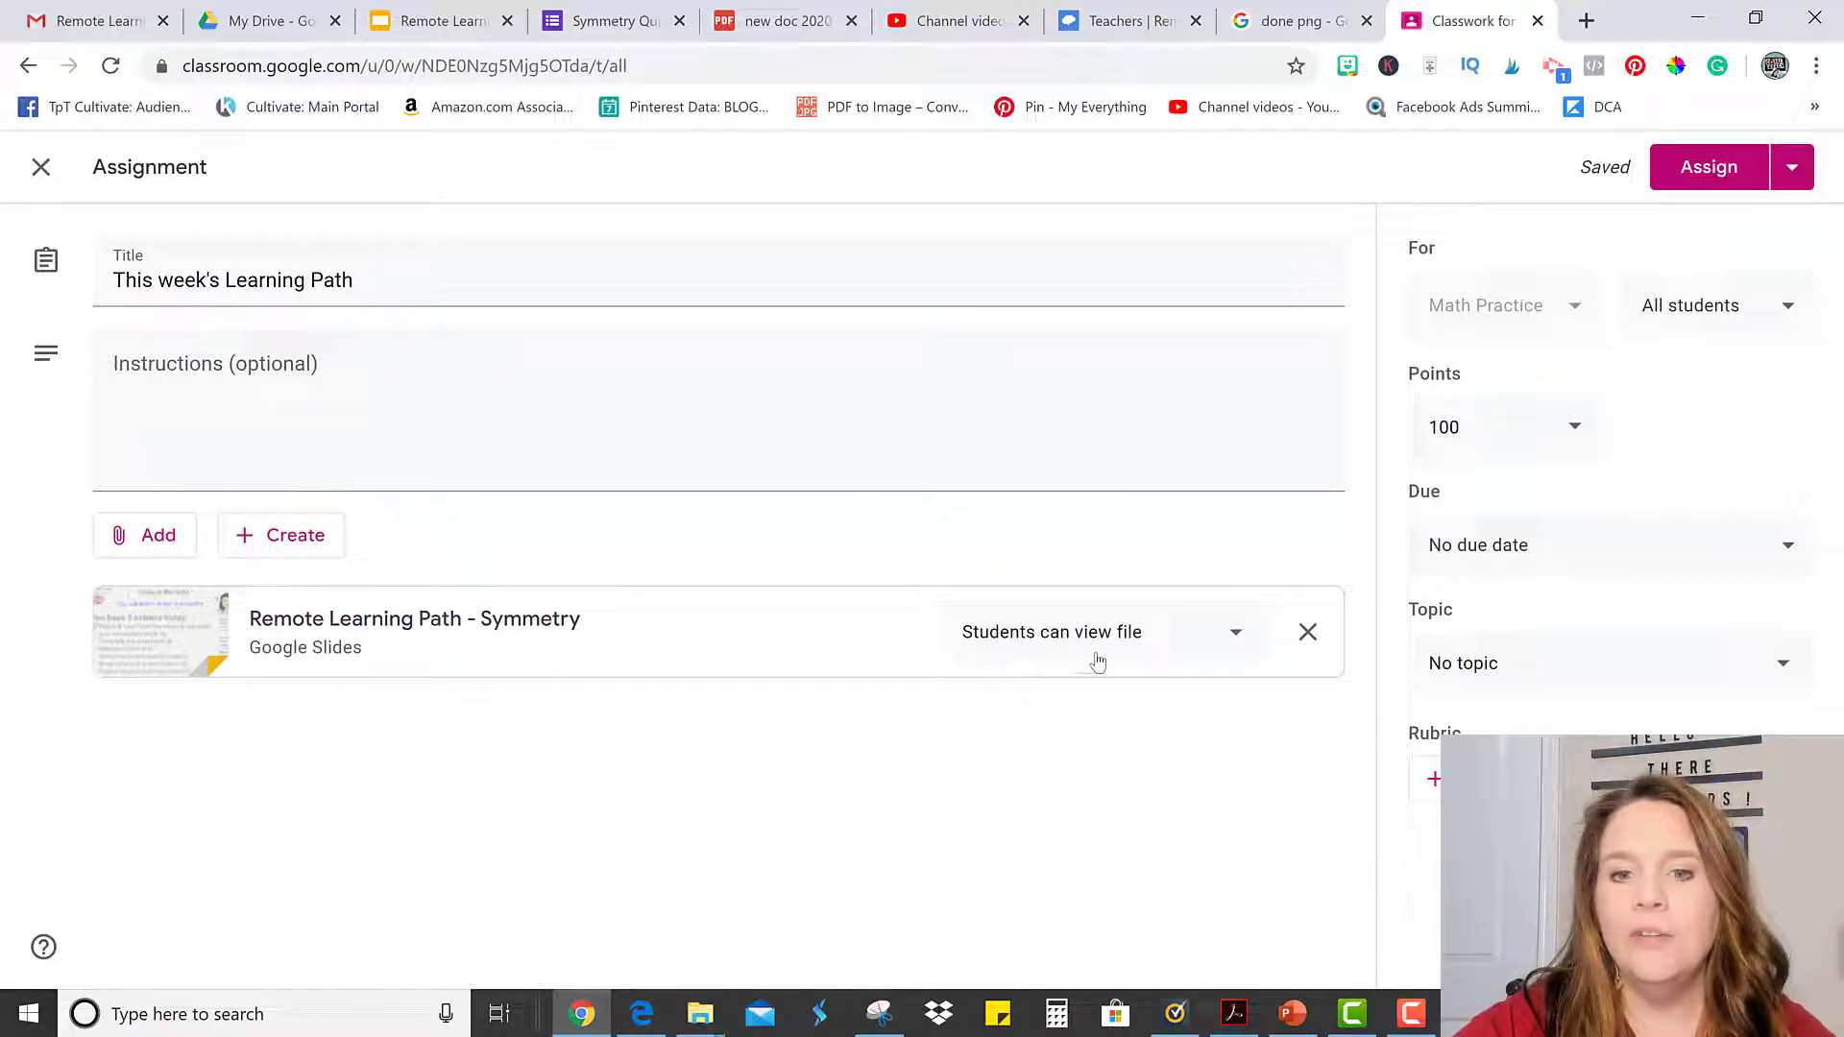
- Set the attached slides to "Make a copy for each student" and assign the work to all students
left_click(1236, 634)
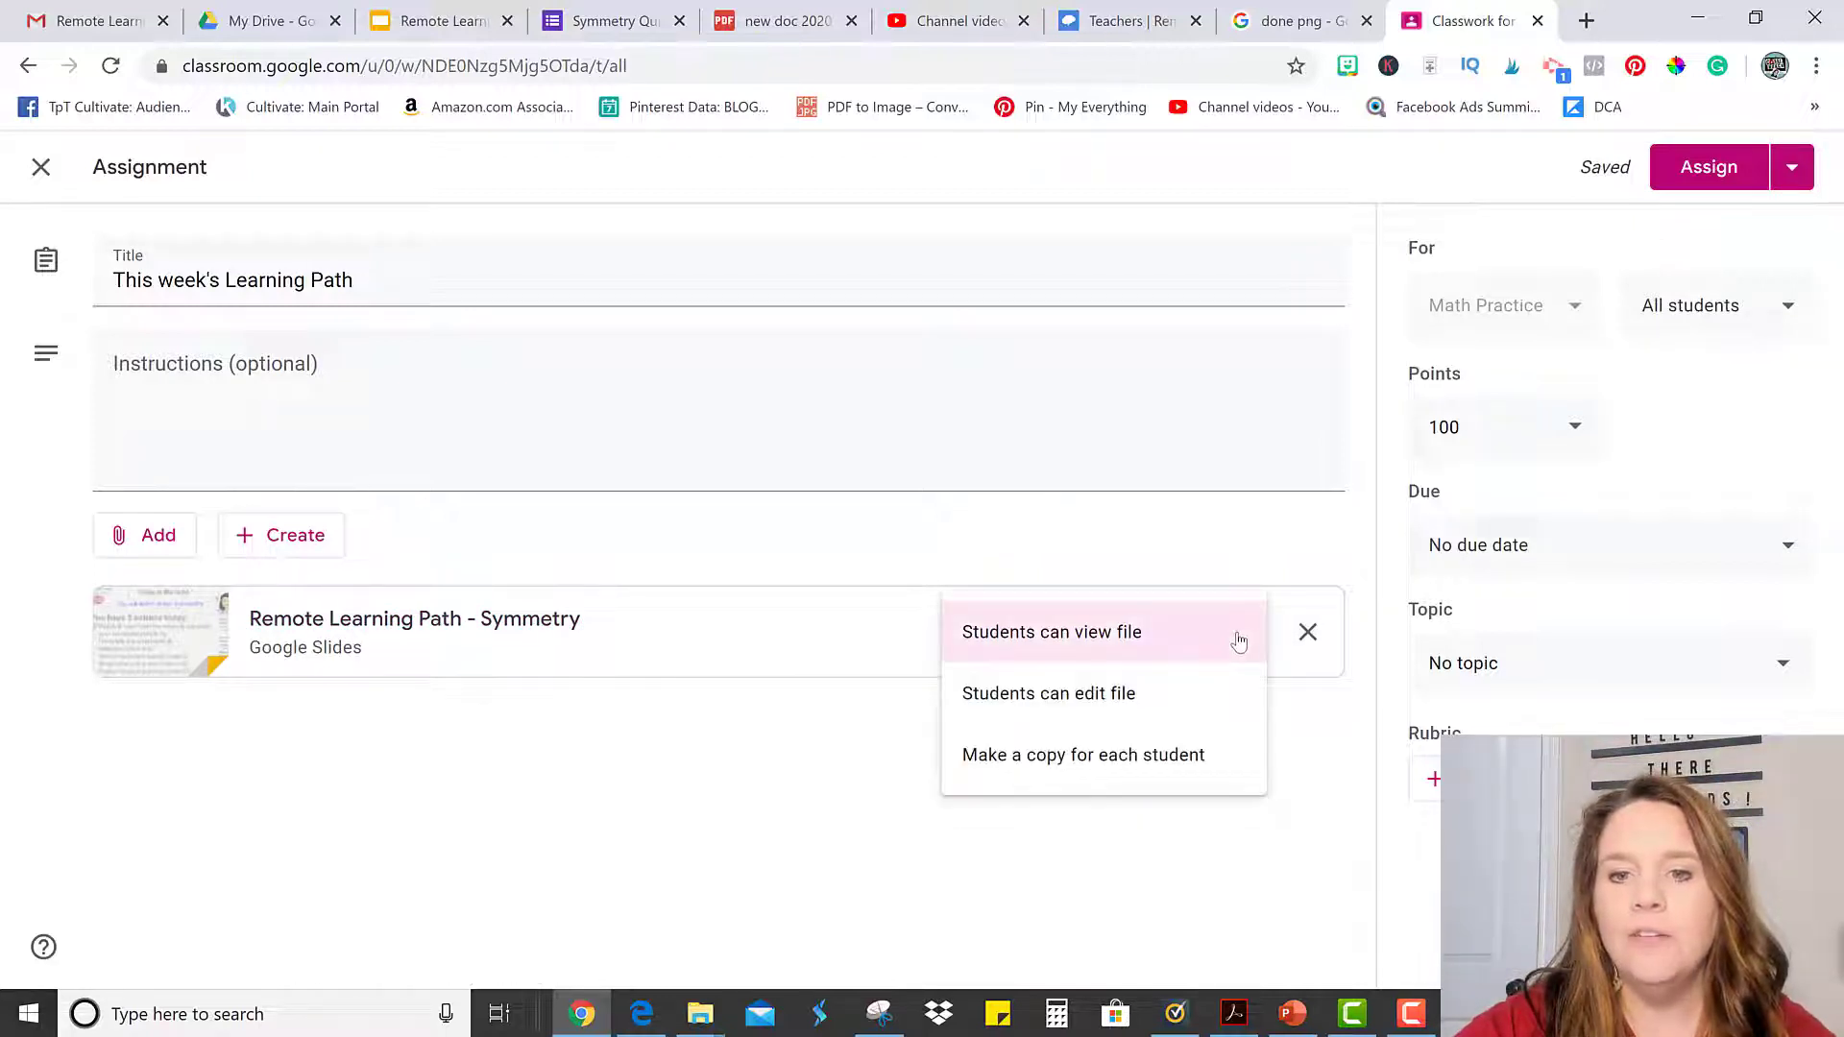
left_click(1101, 757)
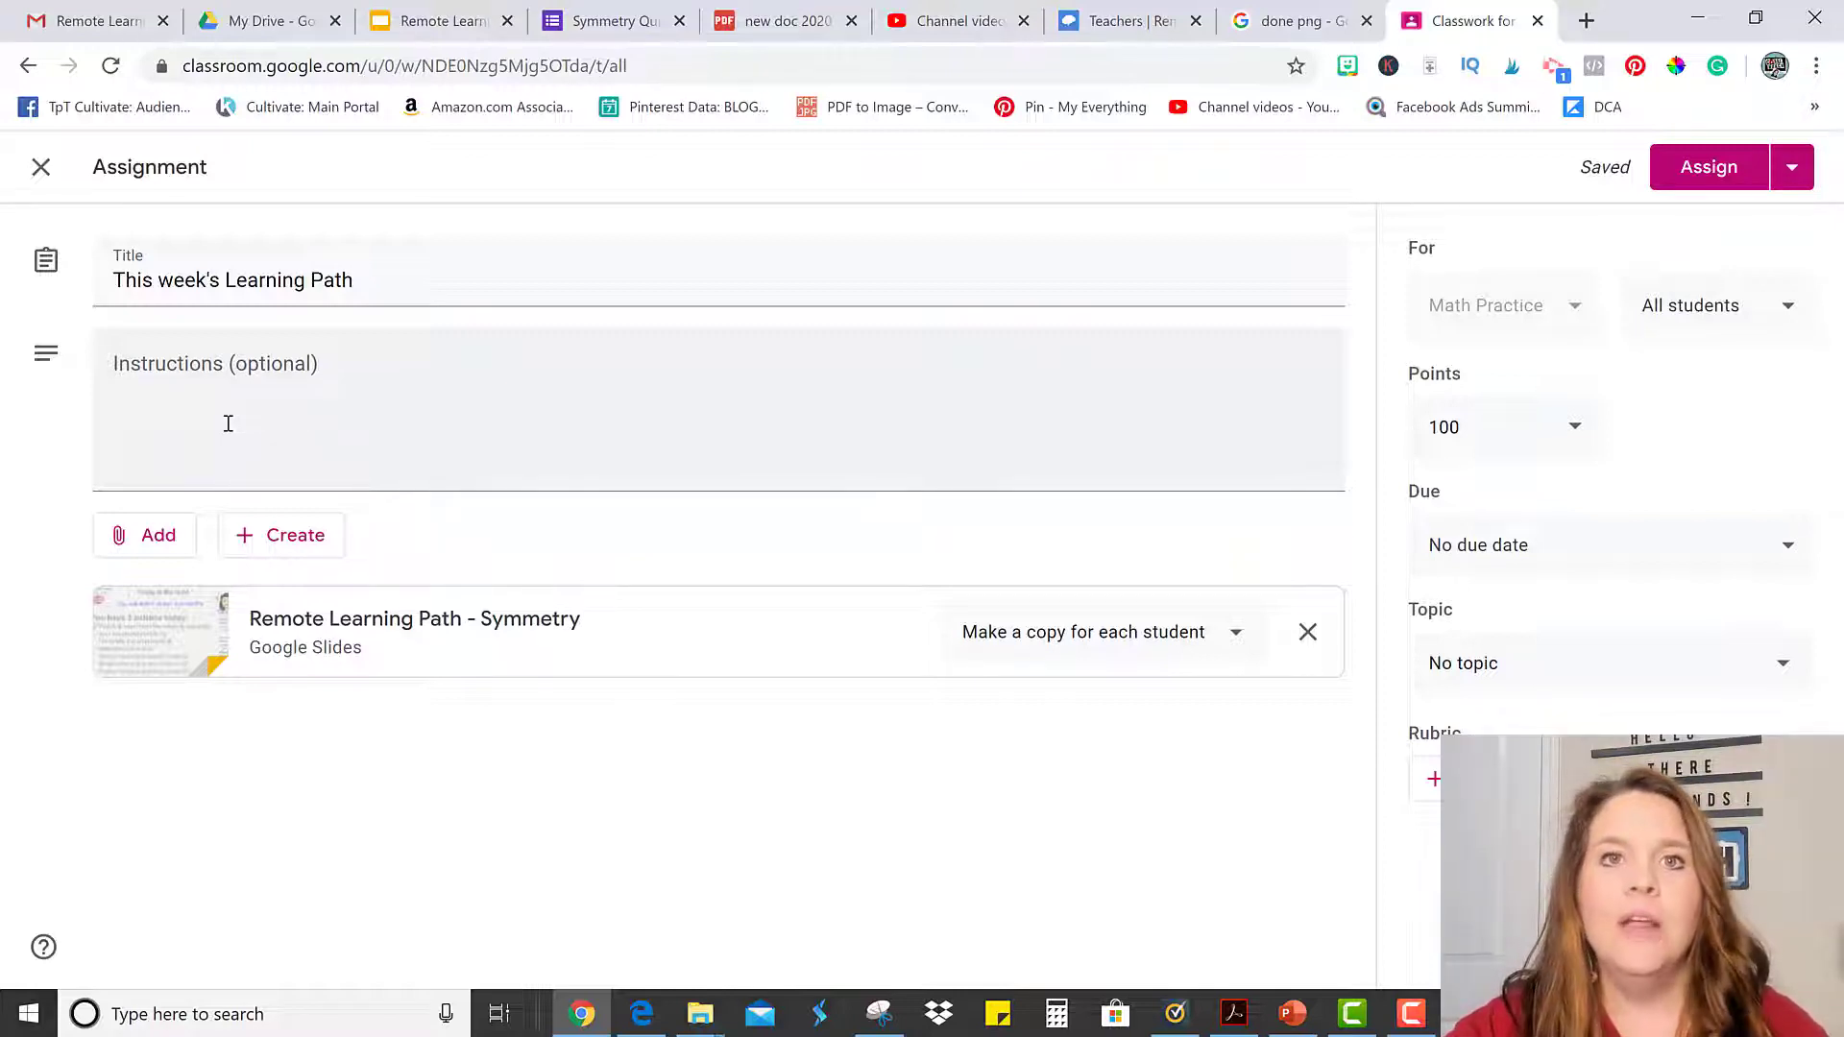
left_click(396, 28)
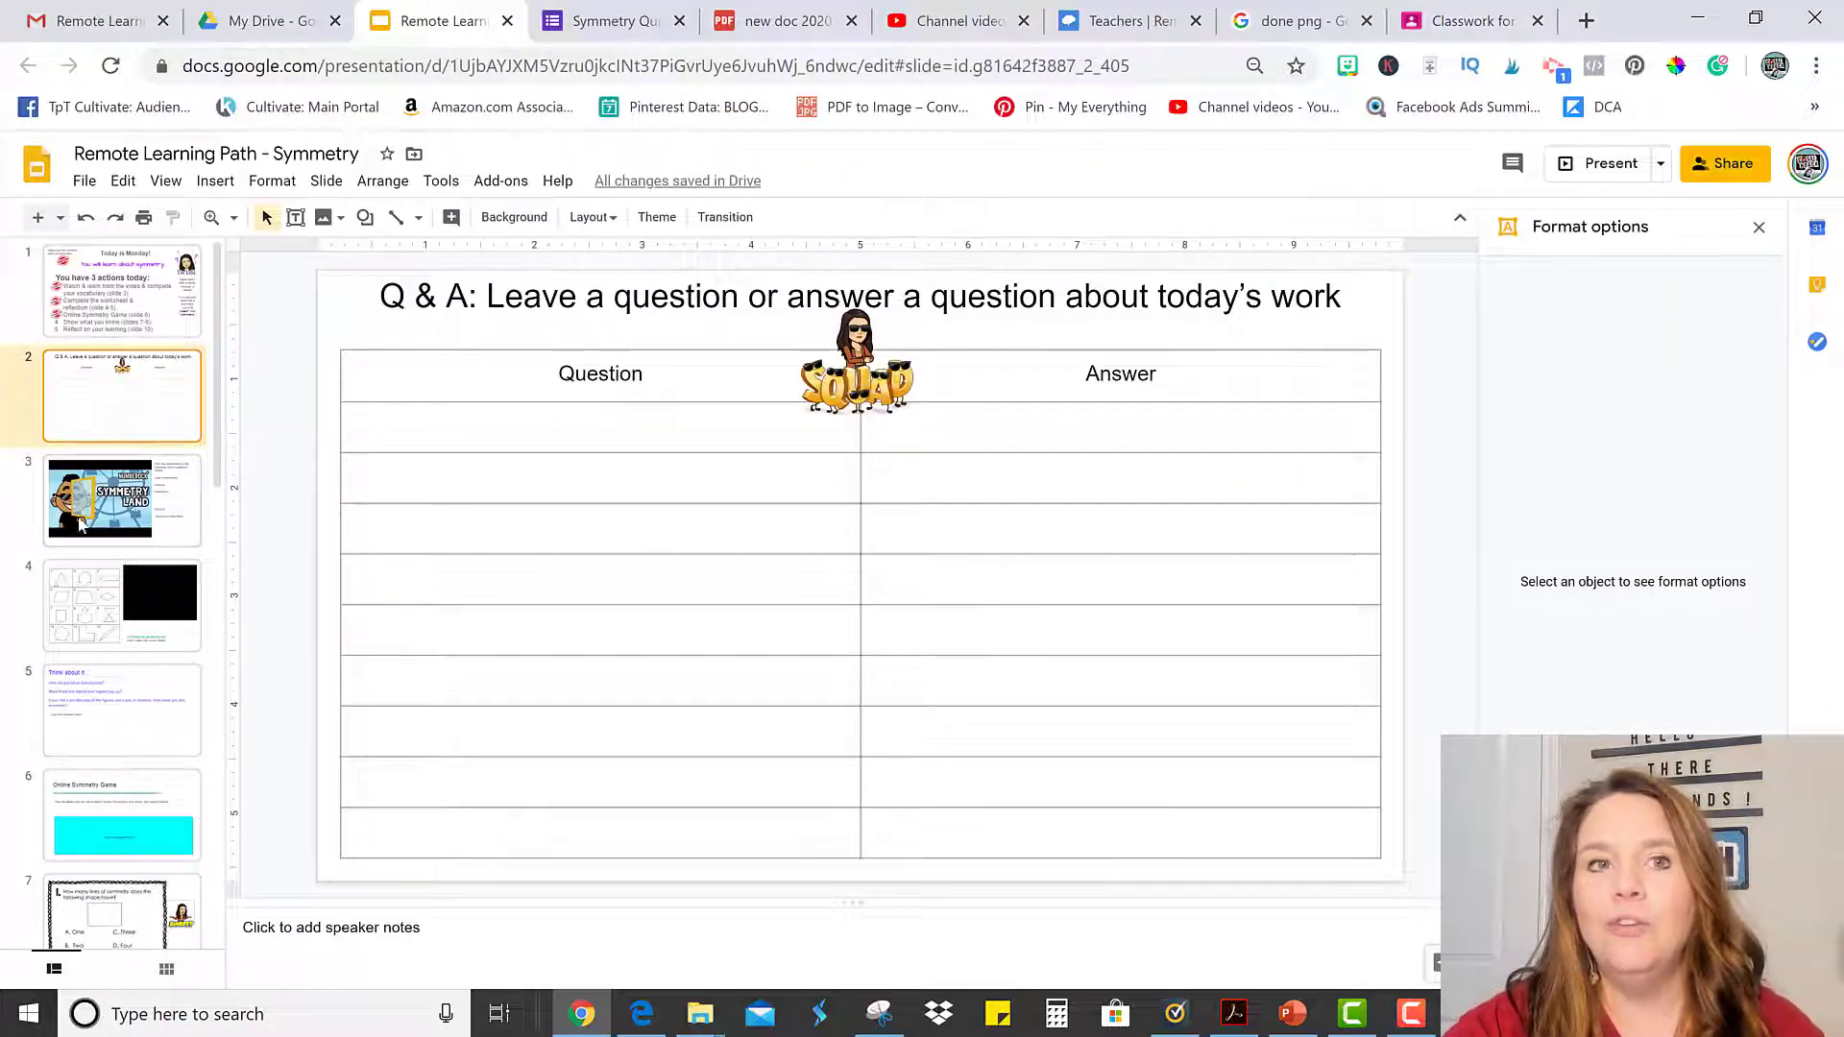
left_click(1455, 29)
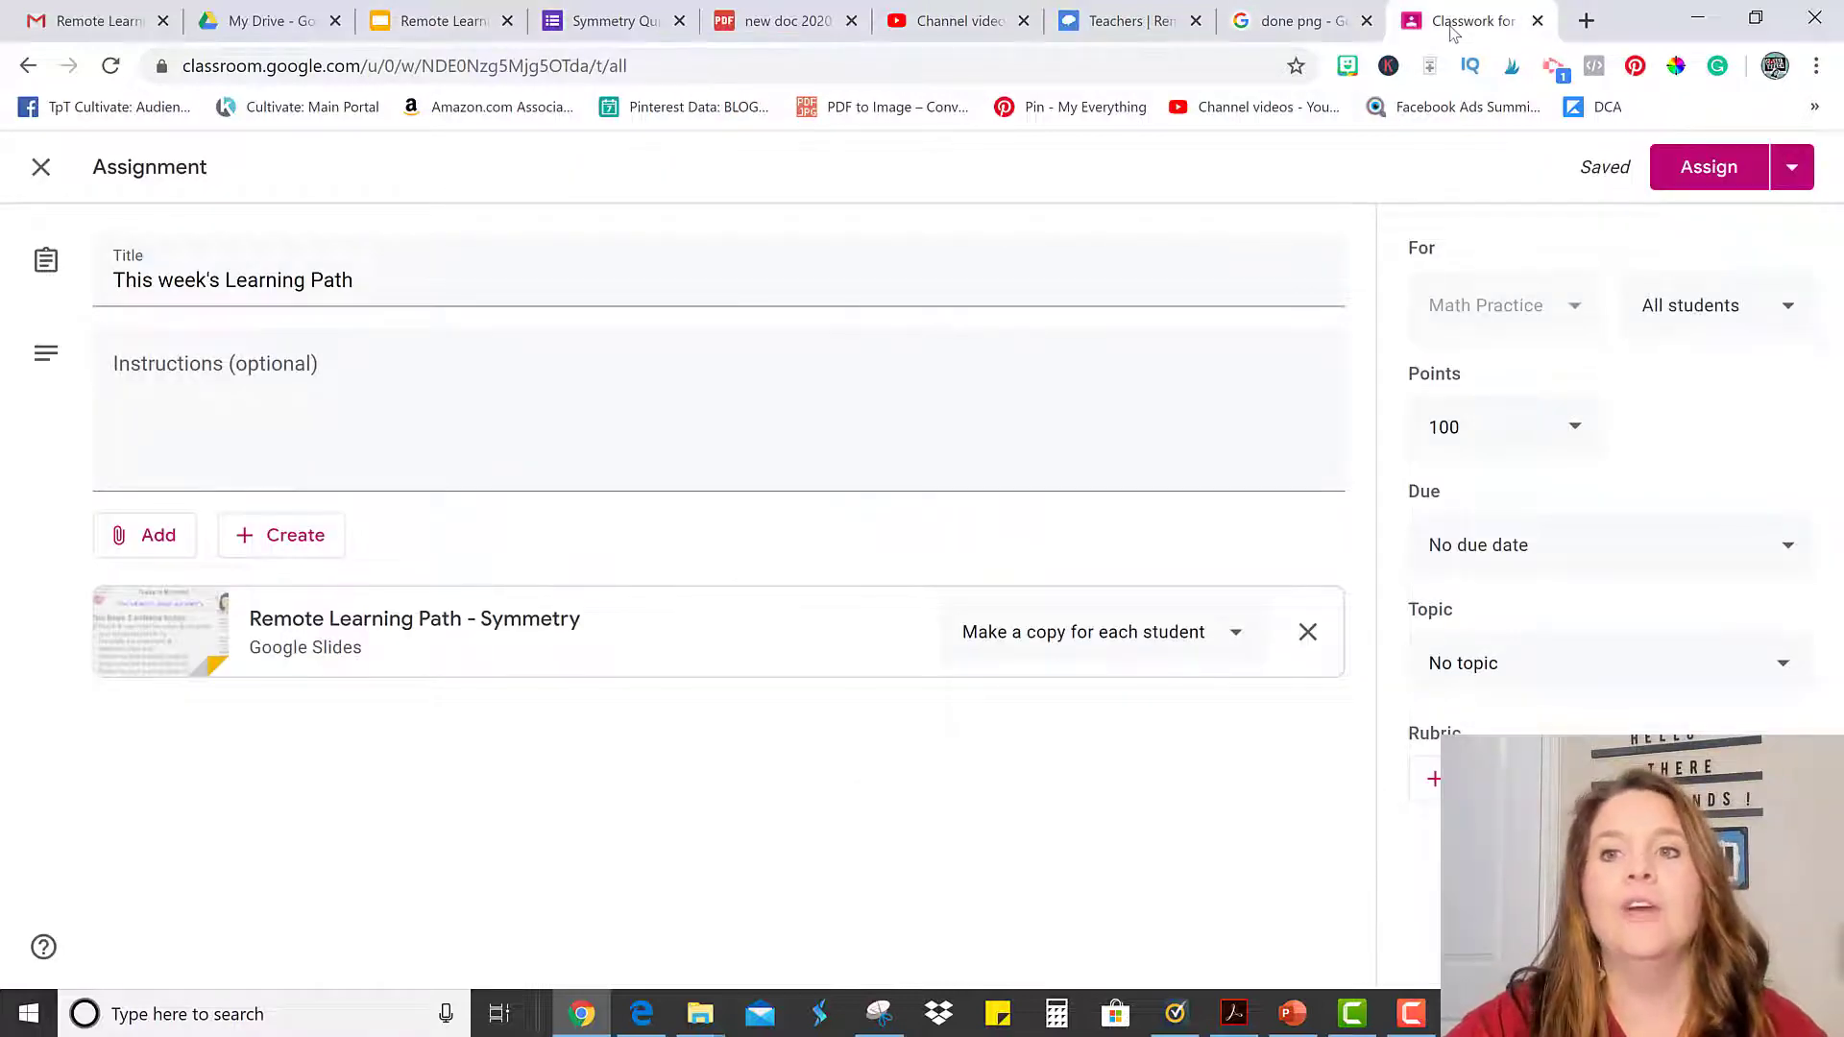
left_click(1726, 179)
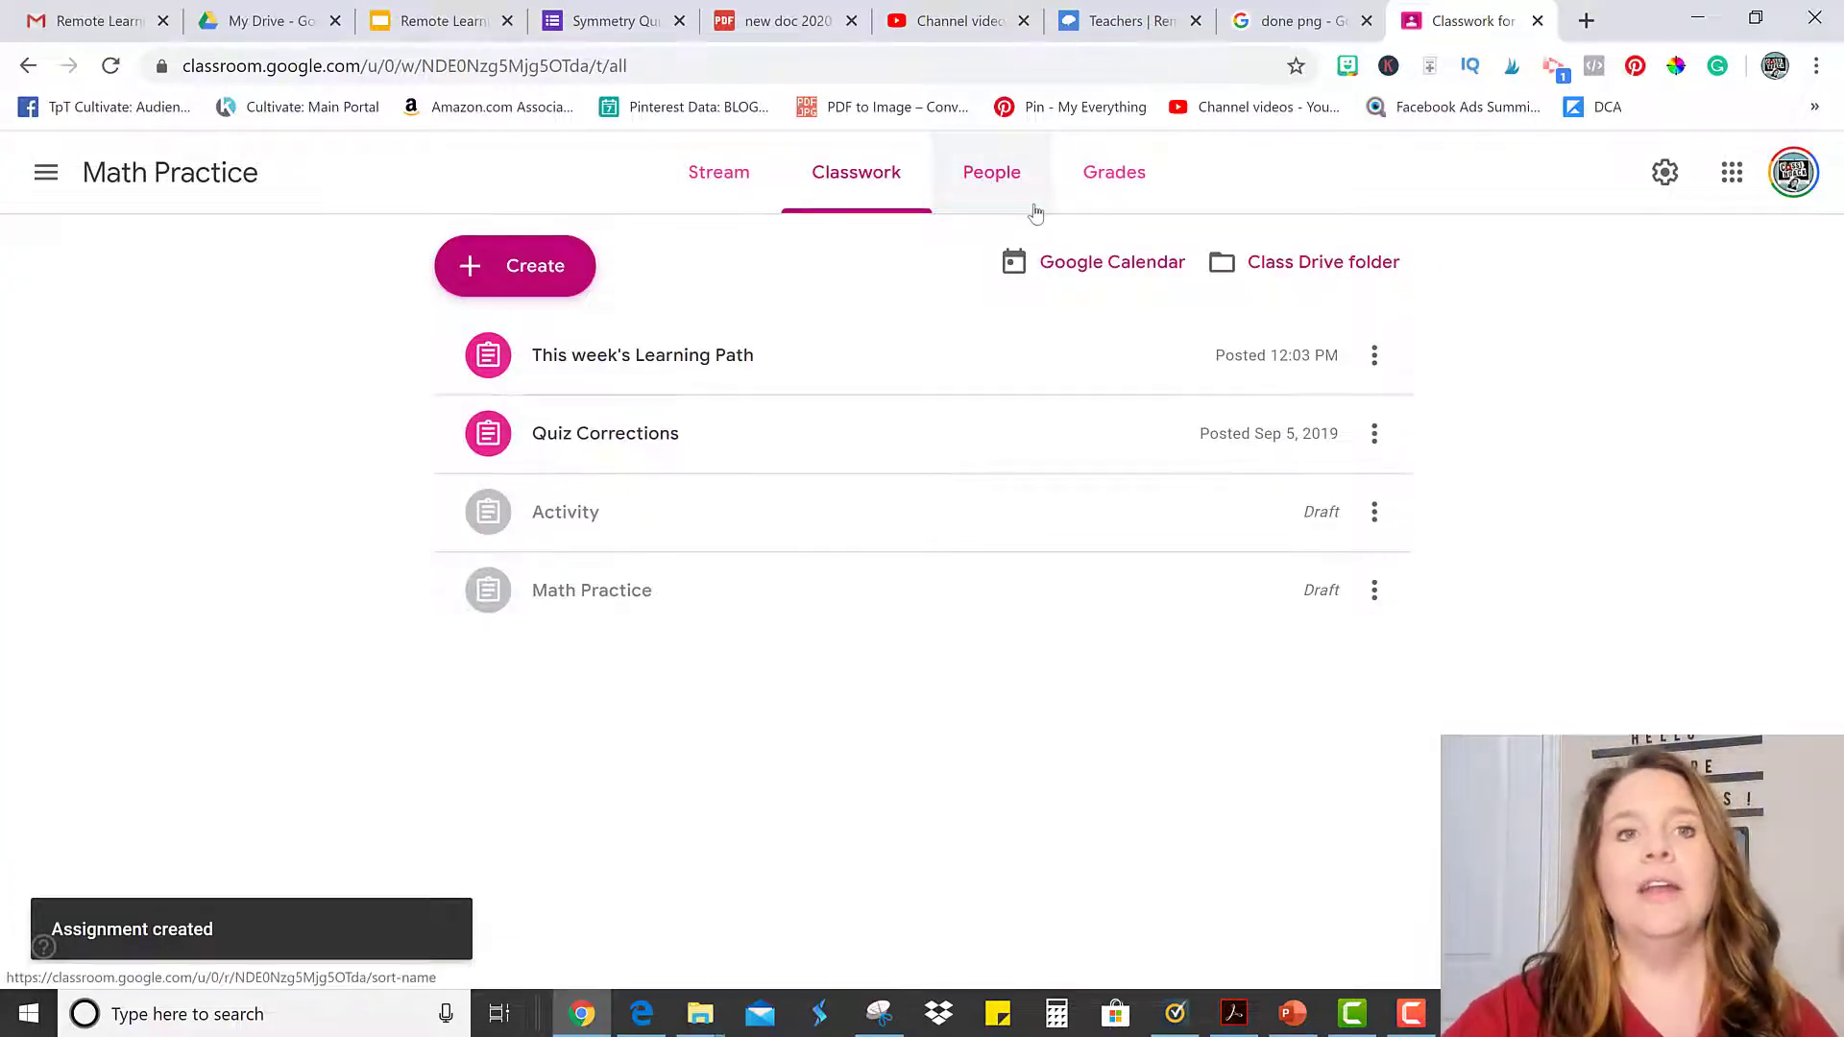
- Switch to the Remote Learning Path - Symmetry presentation in Google Slides and get its shareable link
left_click(401, 25)
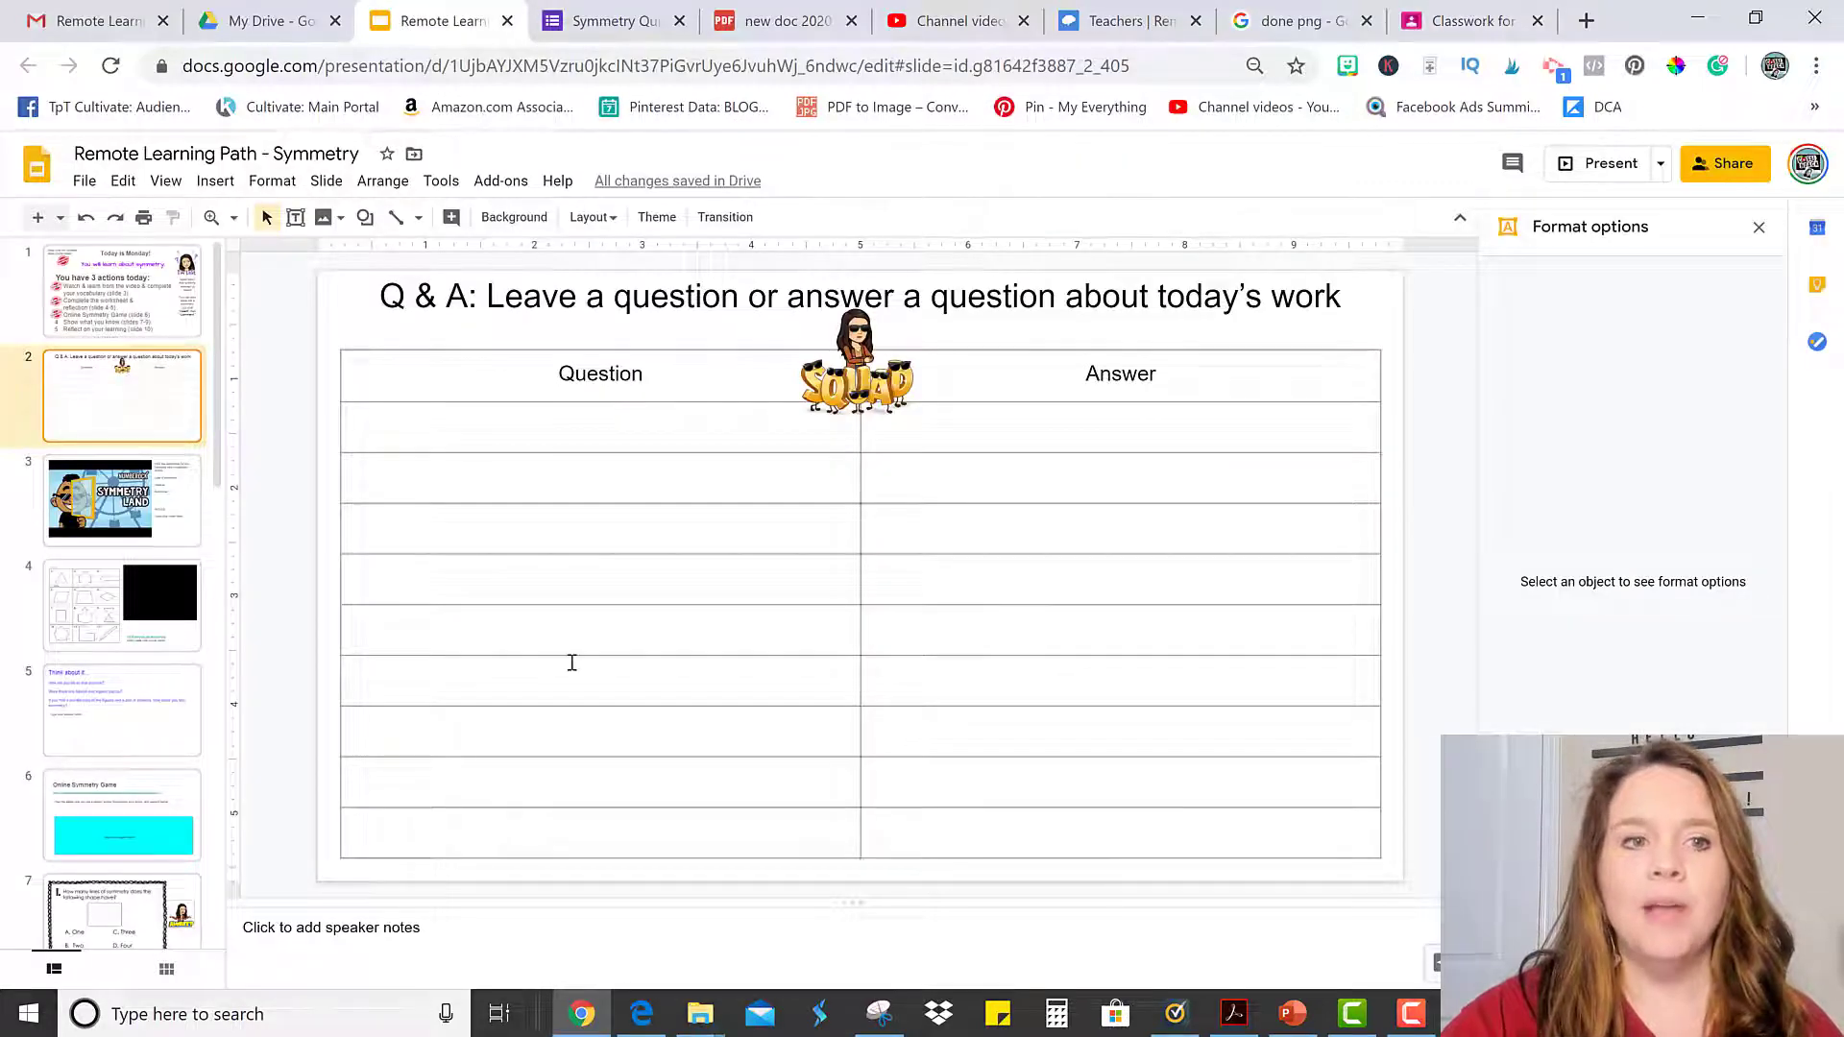
scroll(573, 661, "up", 1)
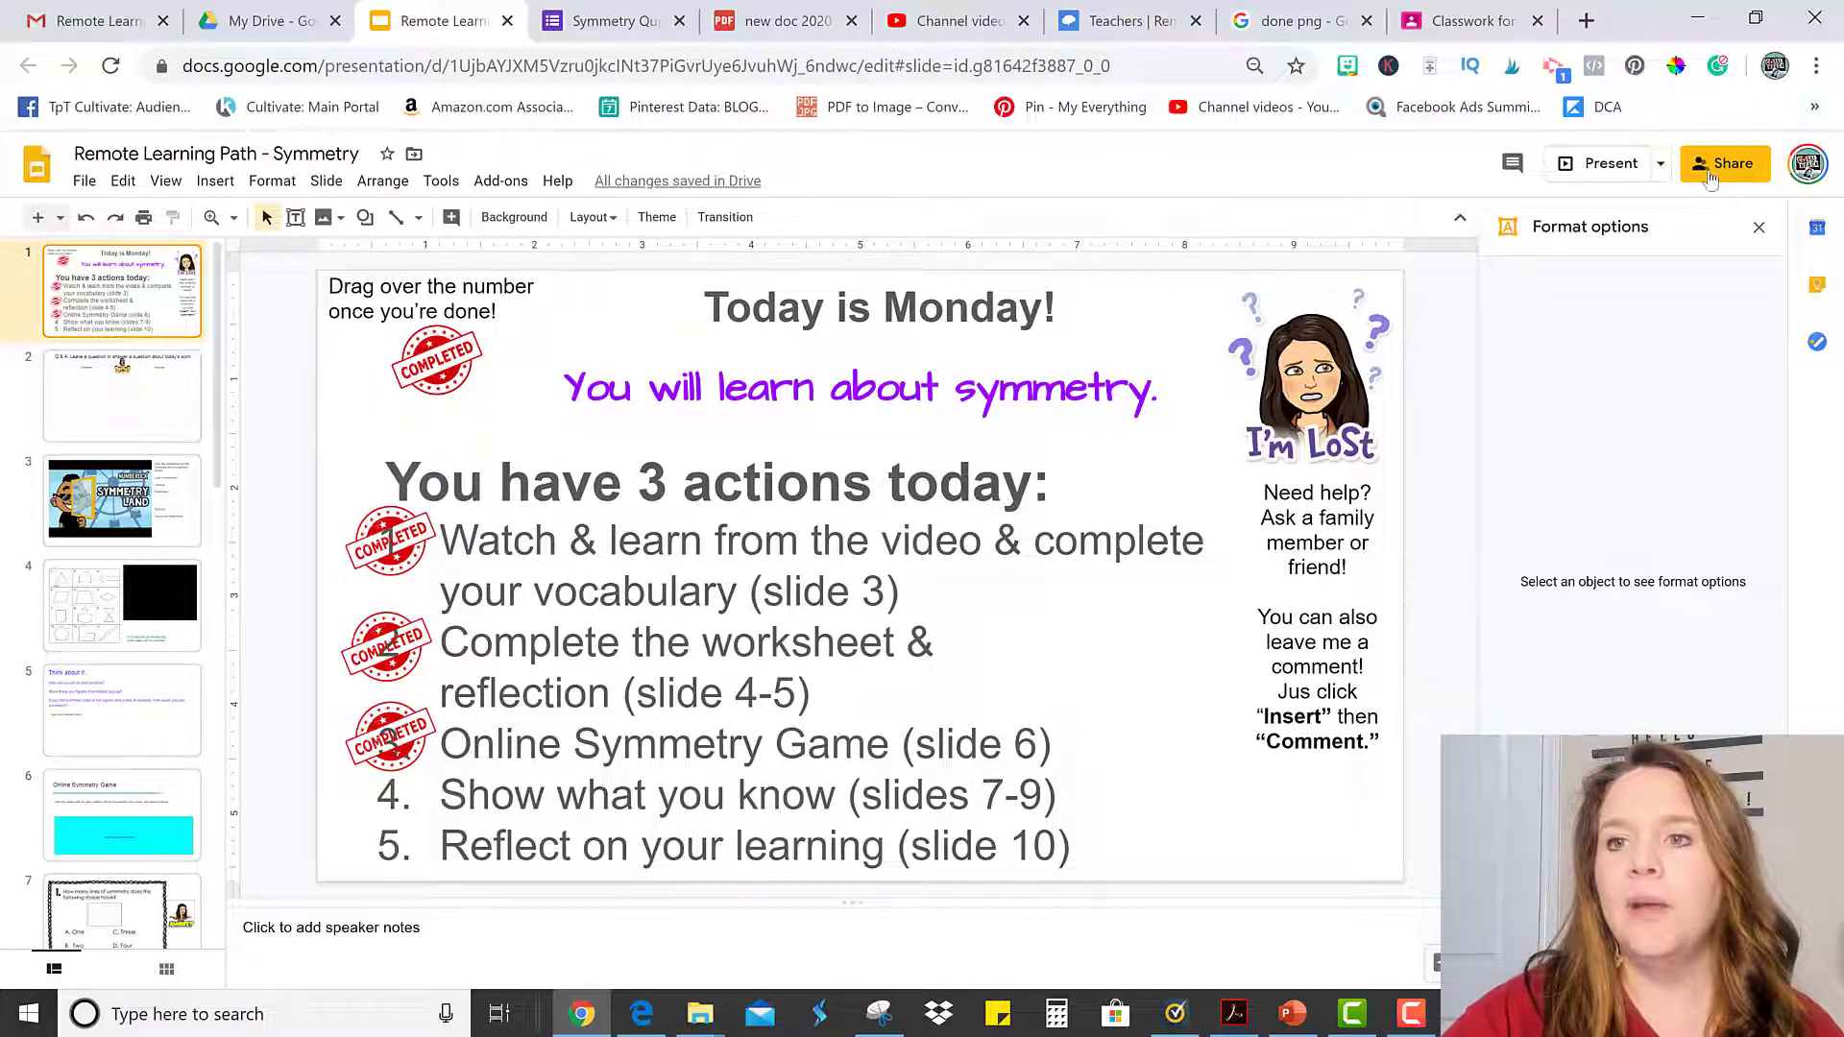
left_click(1710, 177)
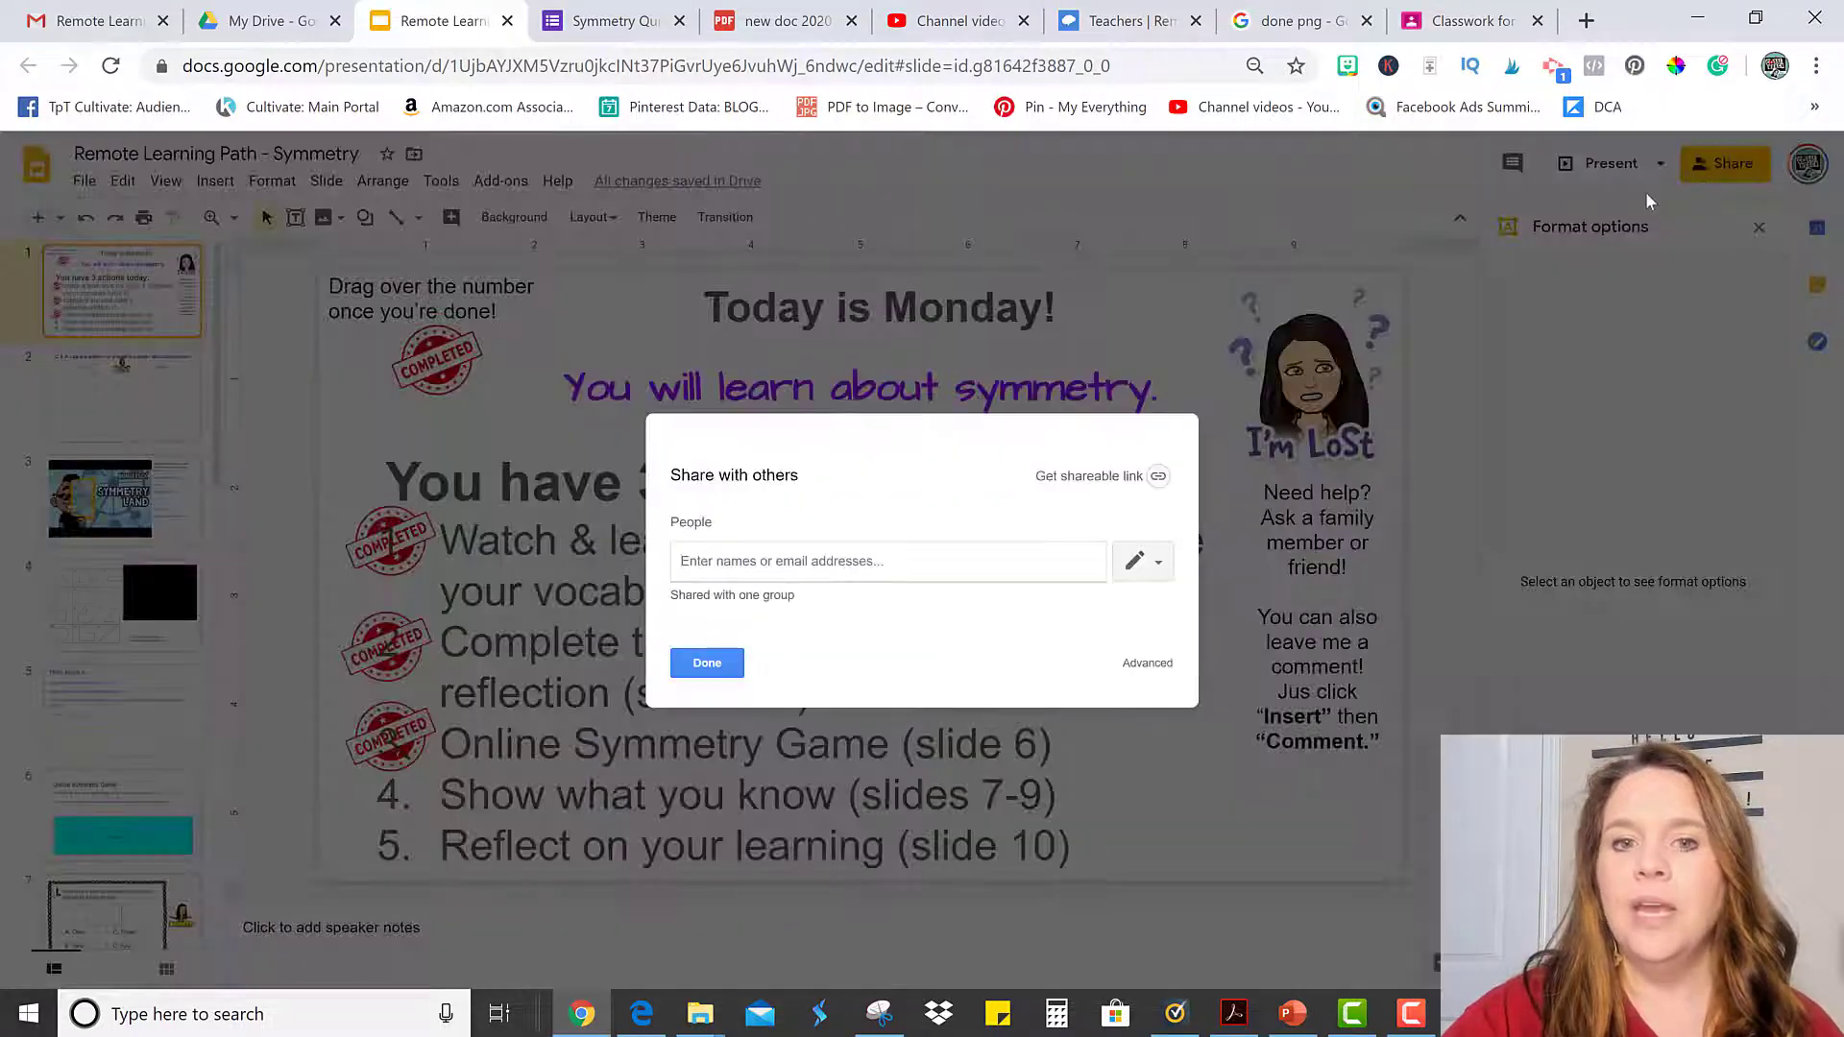
left_click(1066, 477)
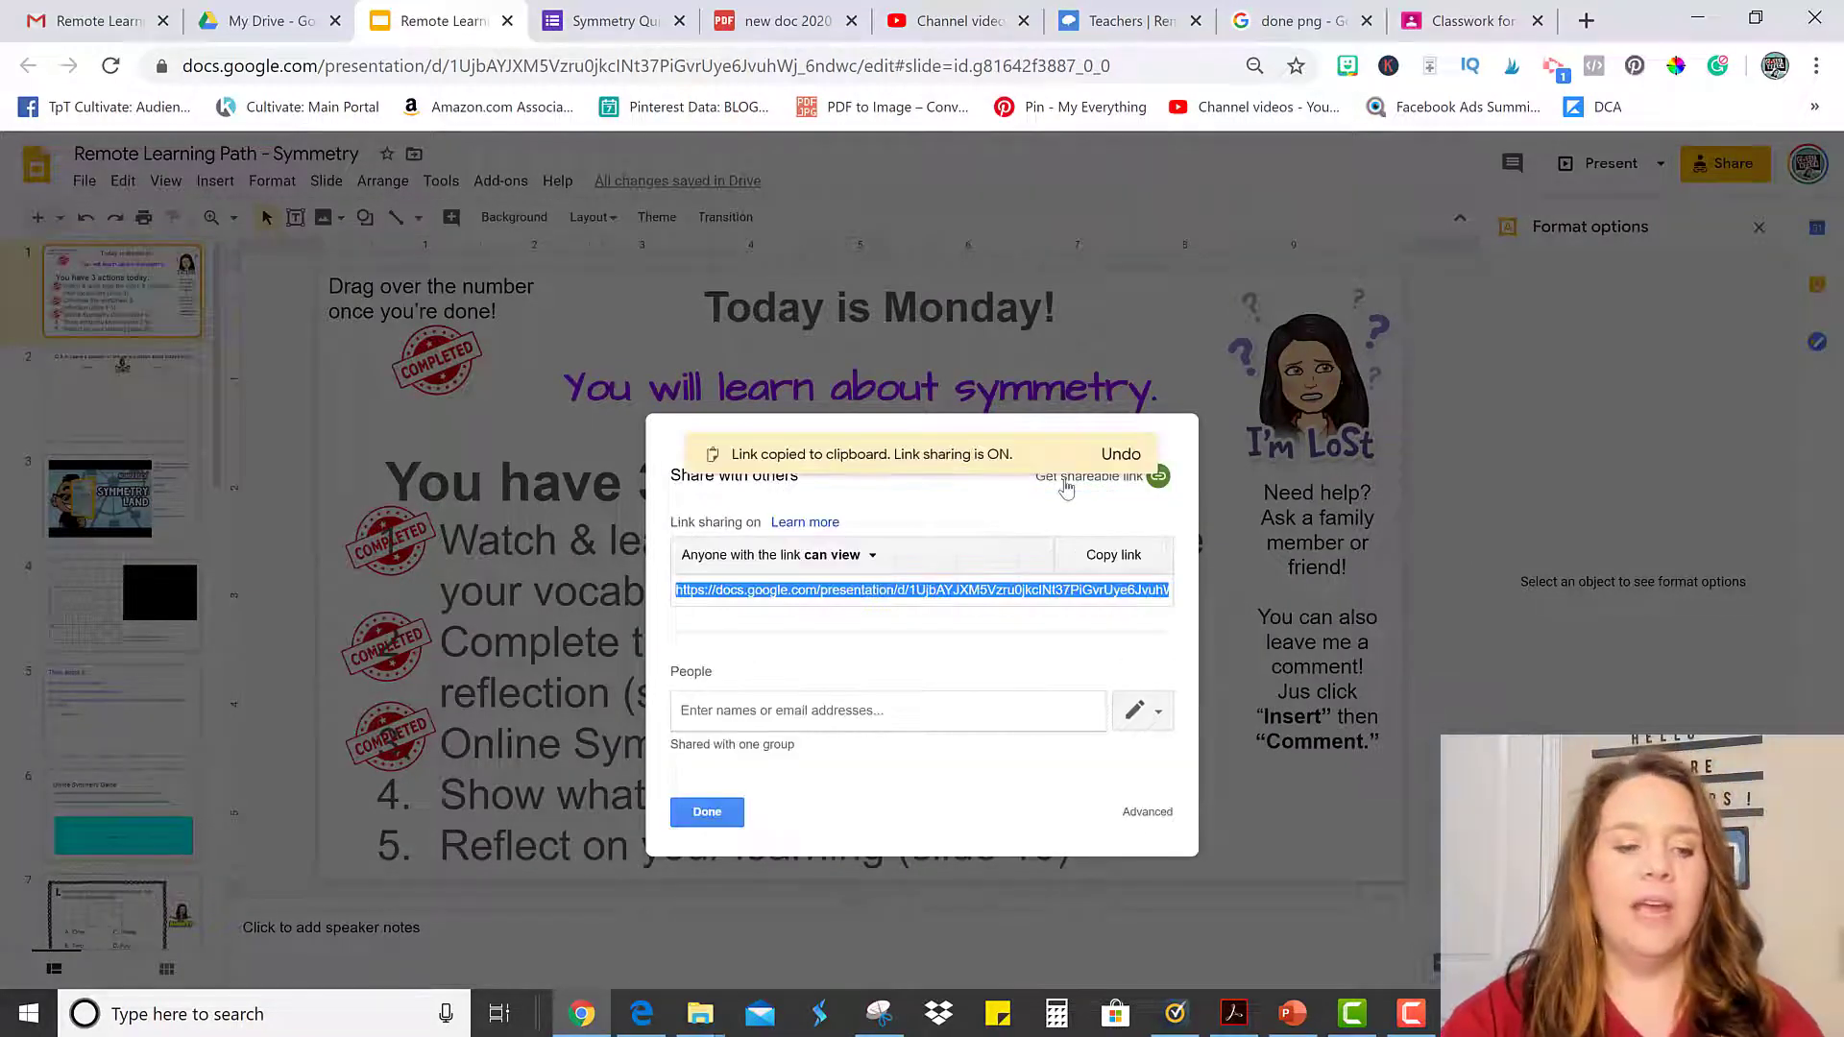
- Paste the presentation link into a new browser tab's address and replace its ending "edit?usp=sharing" with "copy"
key("ctrl+t")
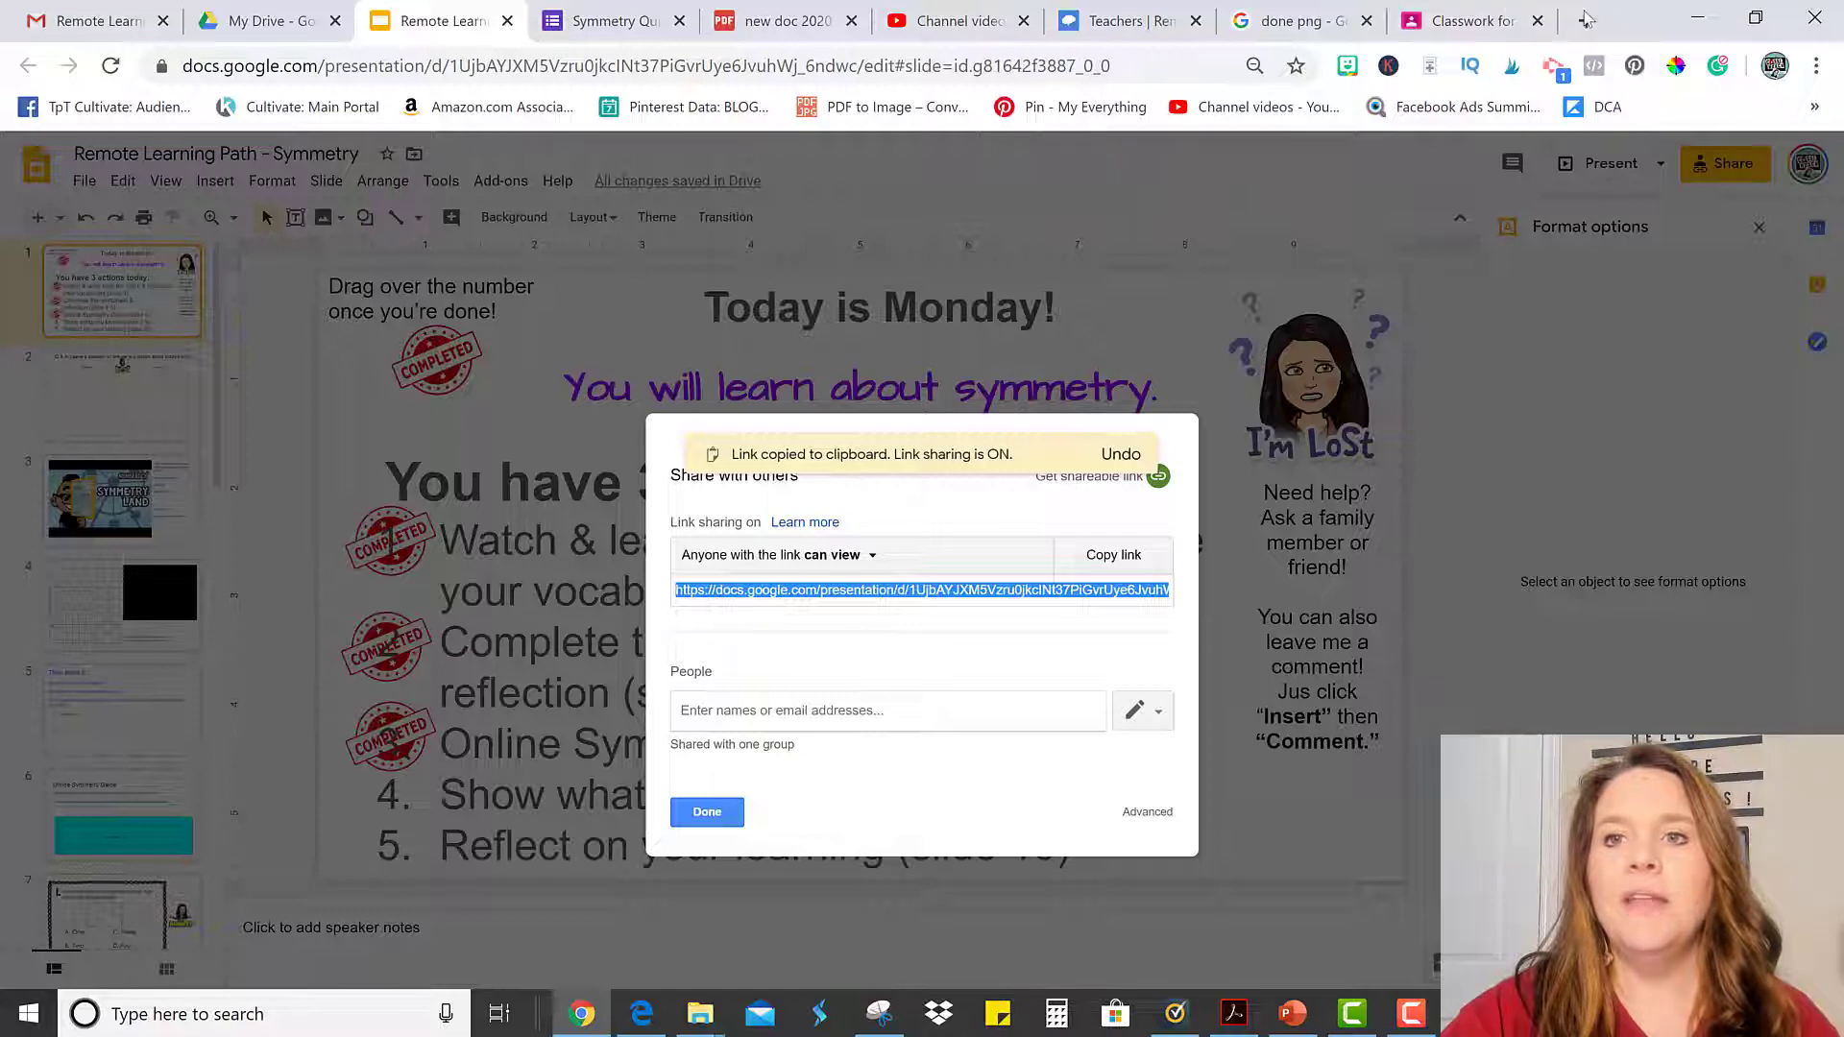
key("ctrl+v")
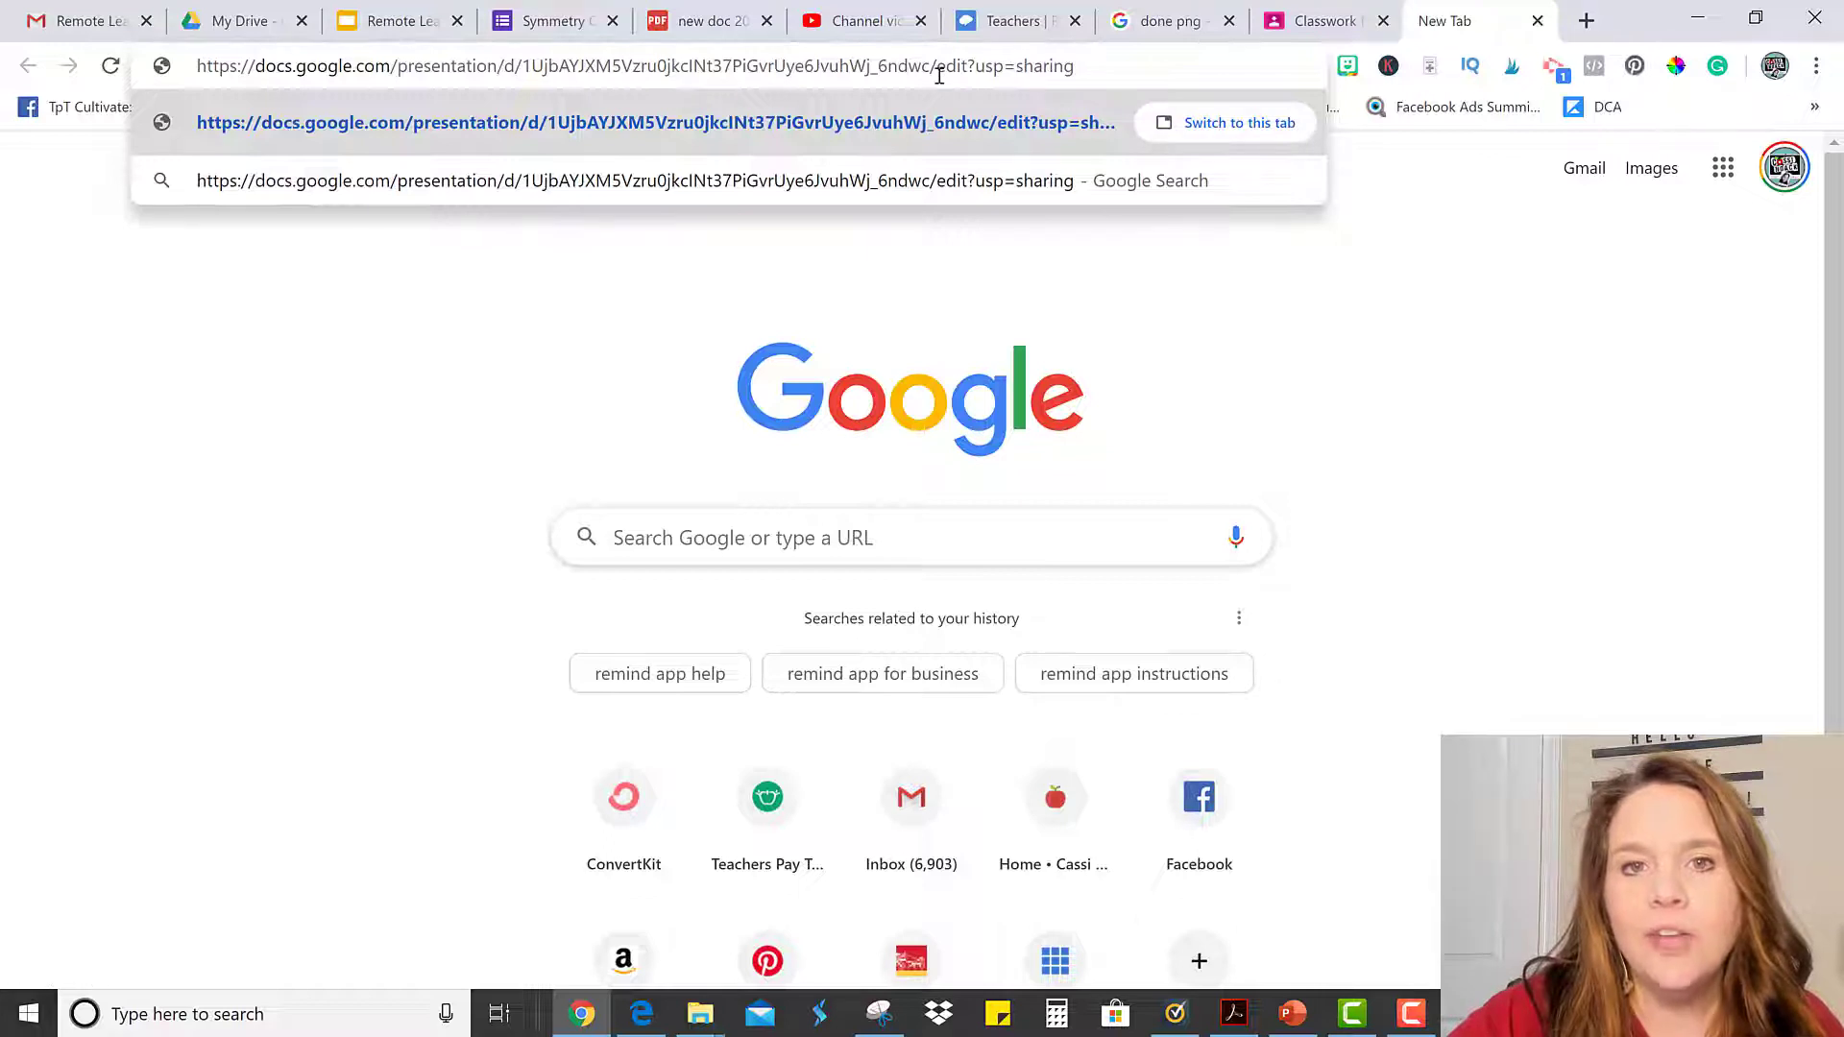
left_click_drag(939, 75, 1074, 77)
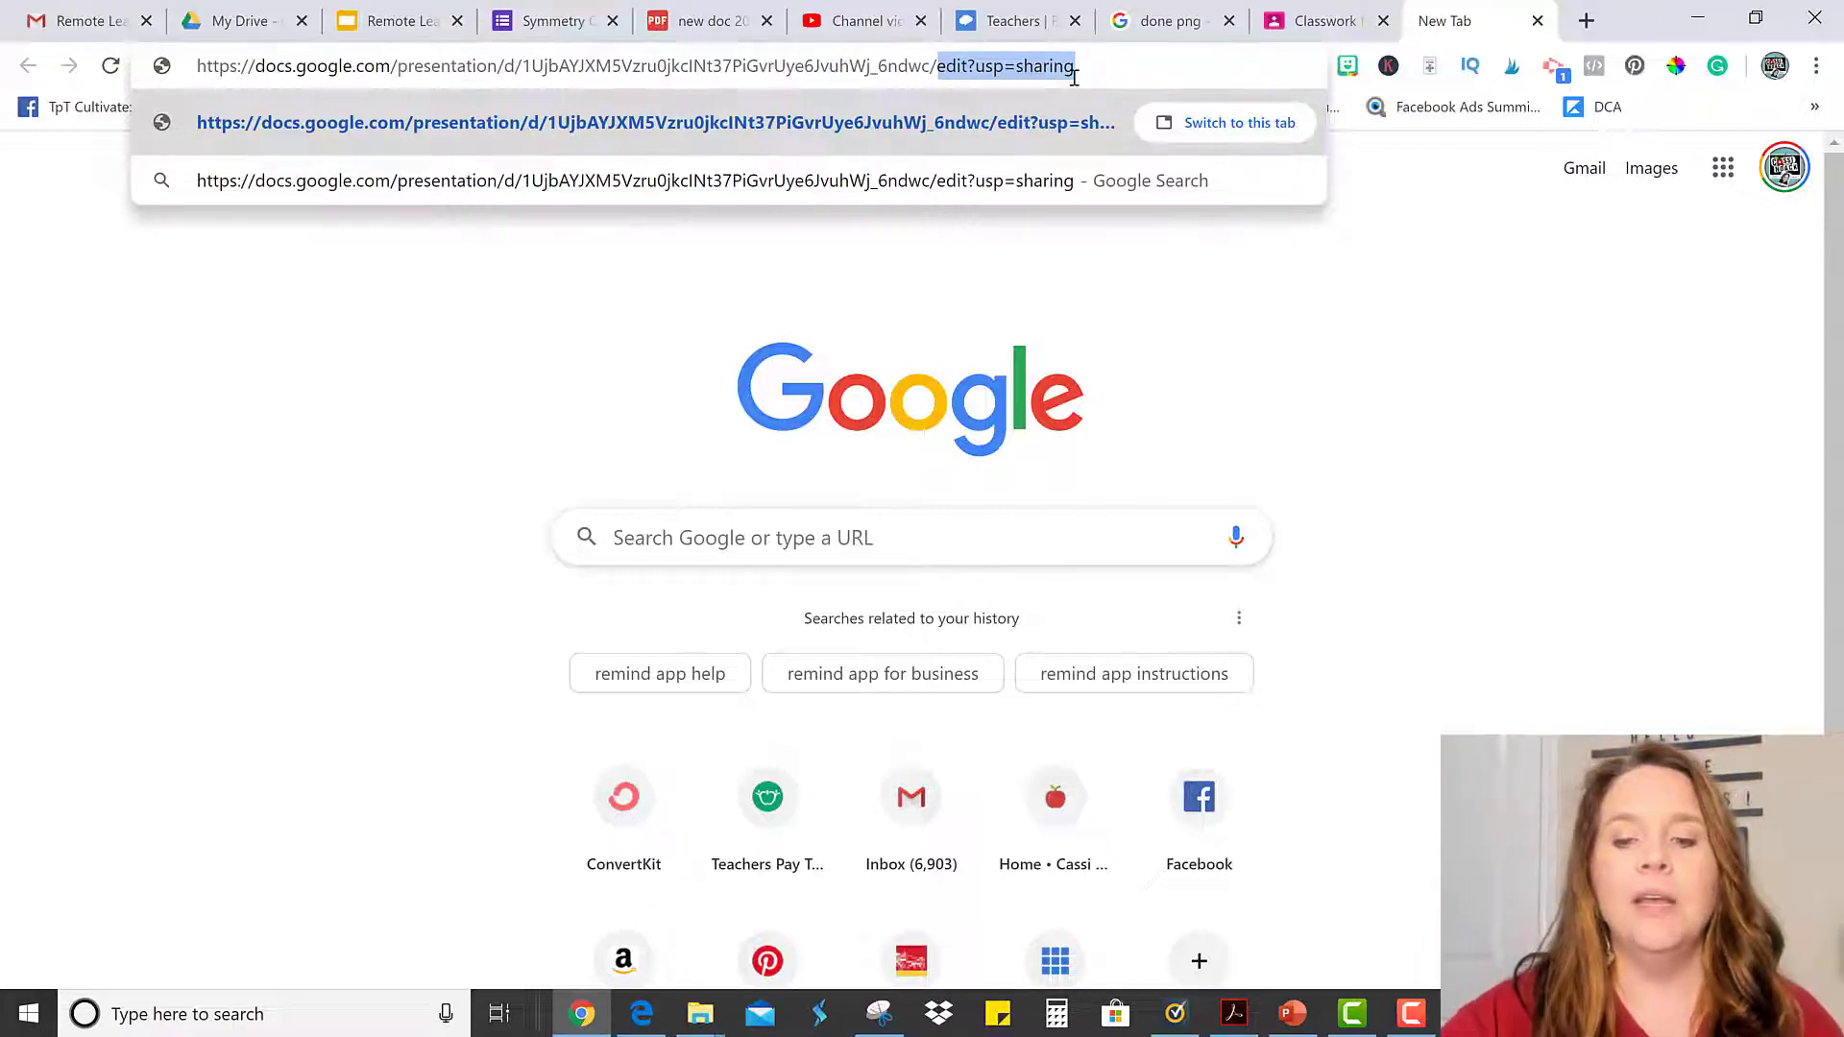
key("BackSpace")
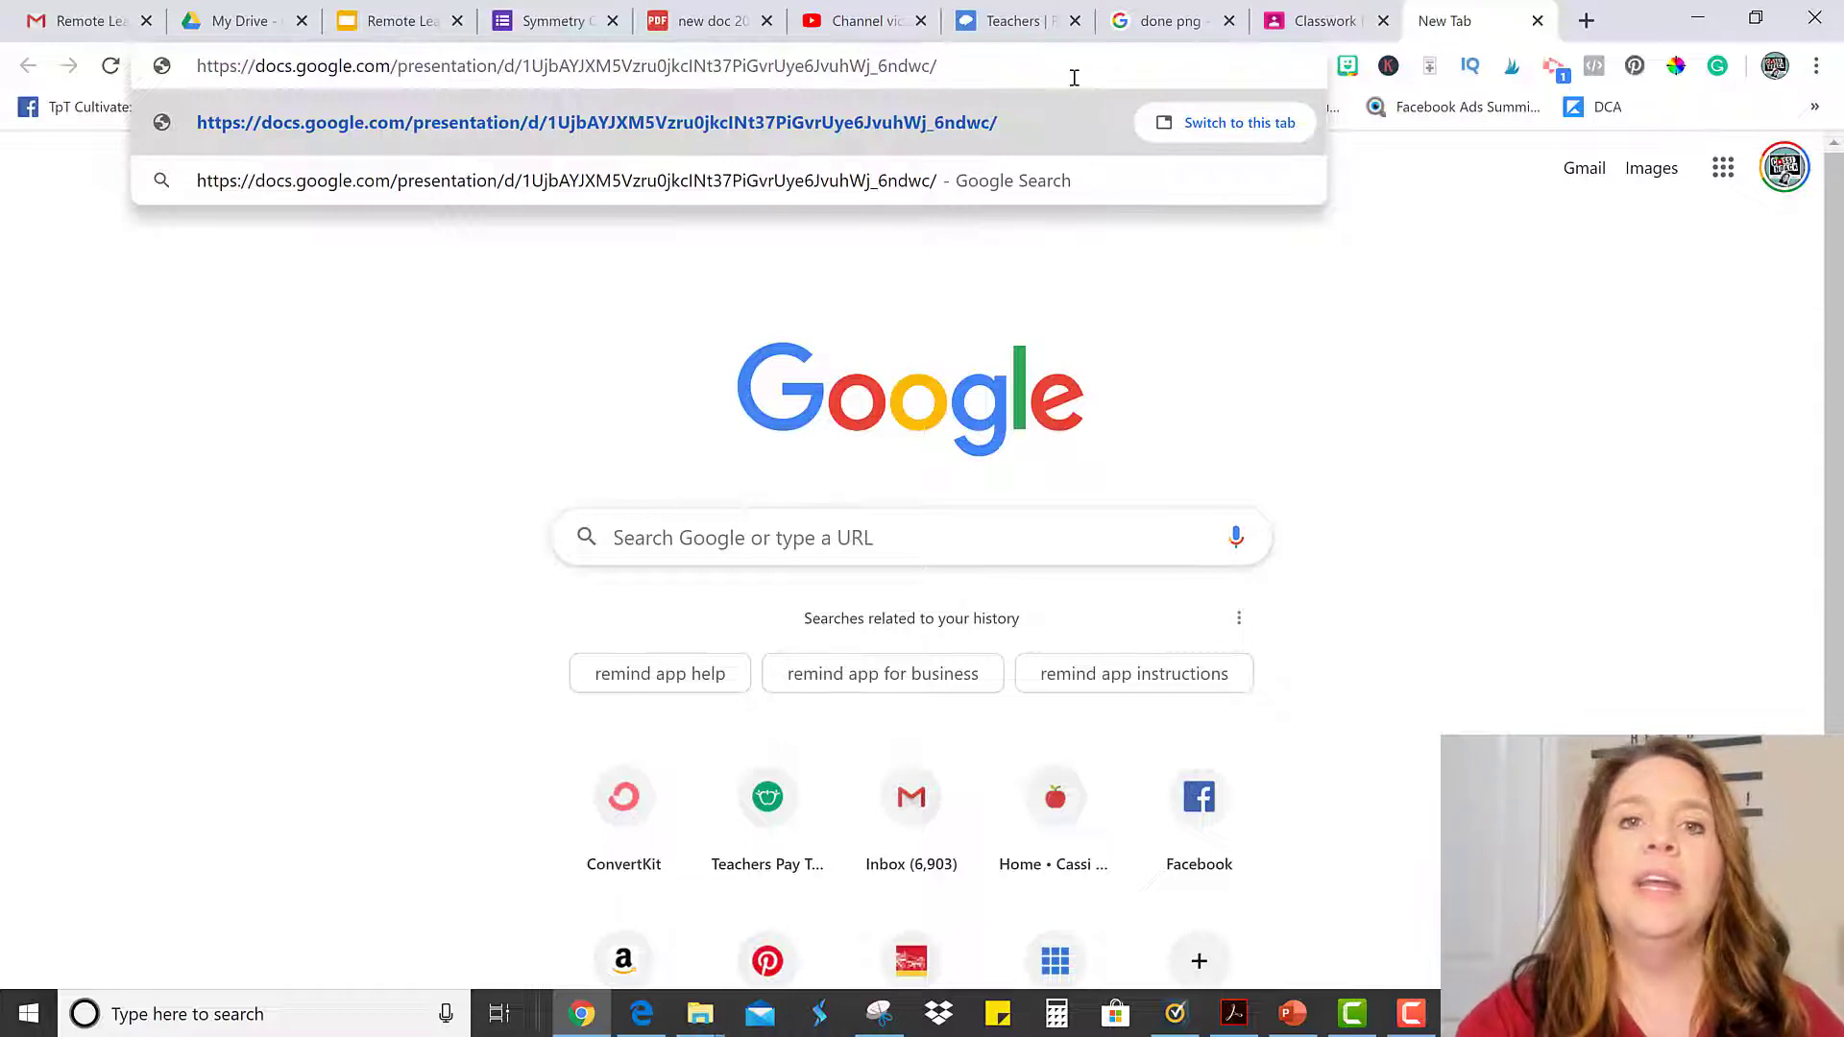
type("copy")
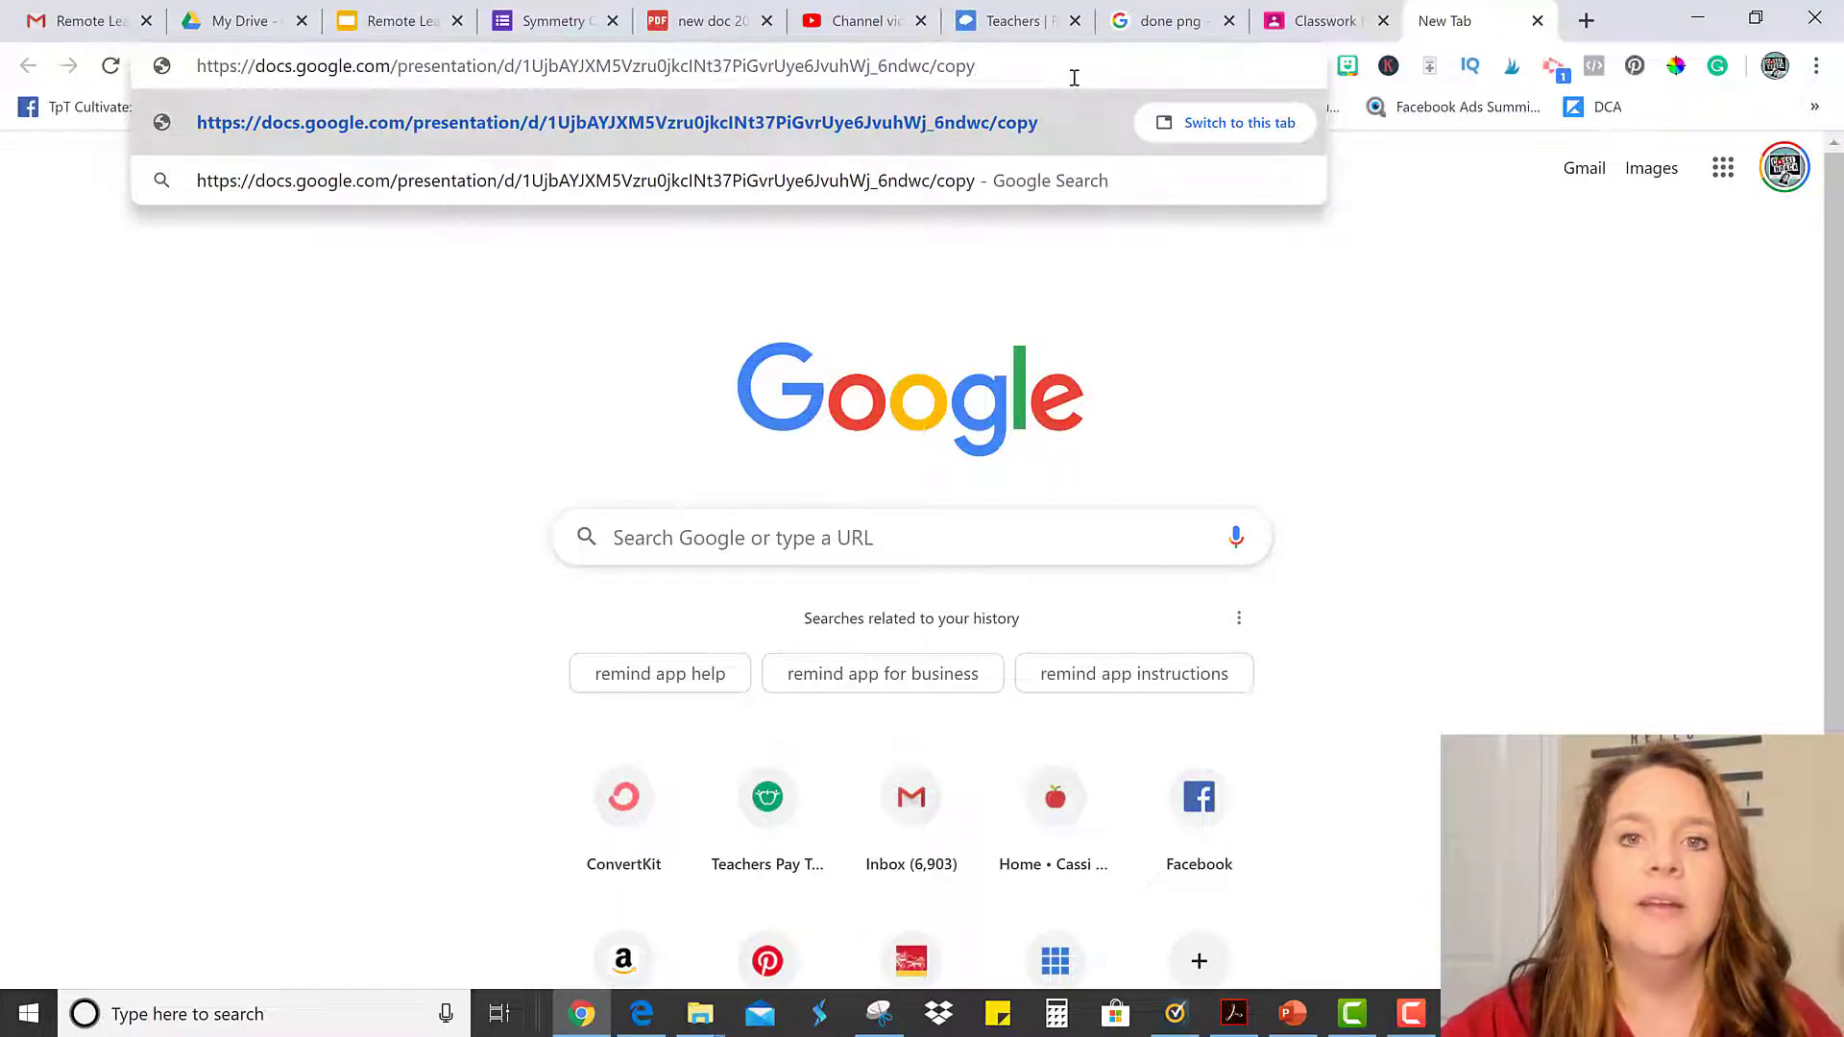
- Copy the whole modified link ending in "copy" and load it in another new browser tab
key("ctrl+shift+Left")
key("ctrl+a")
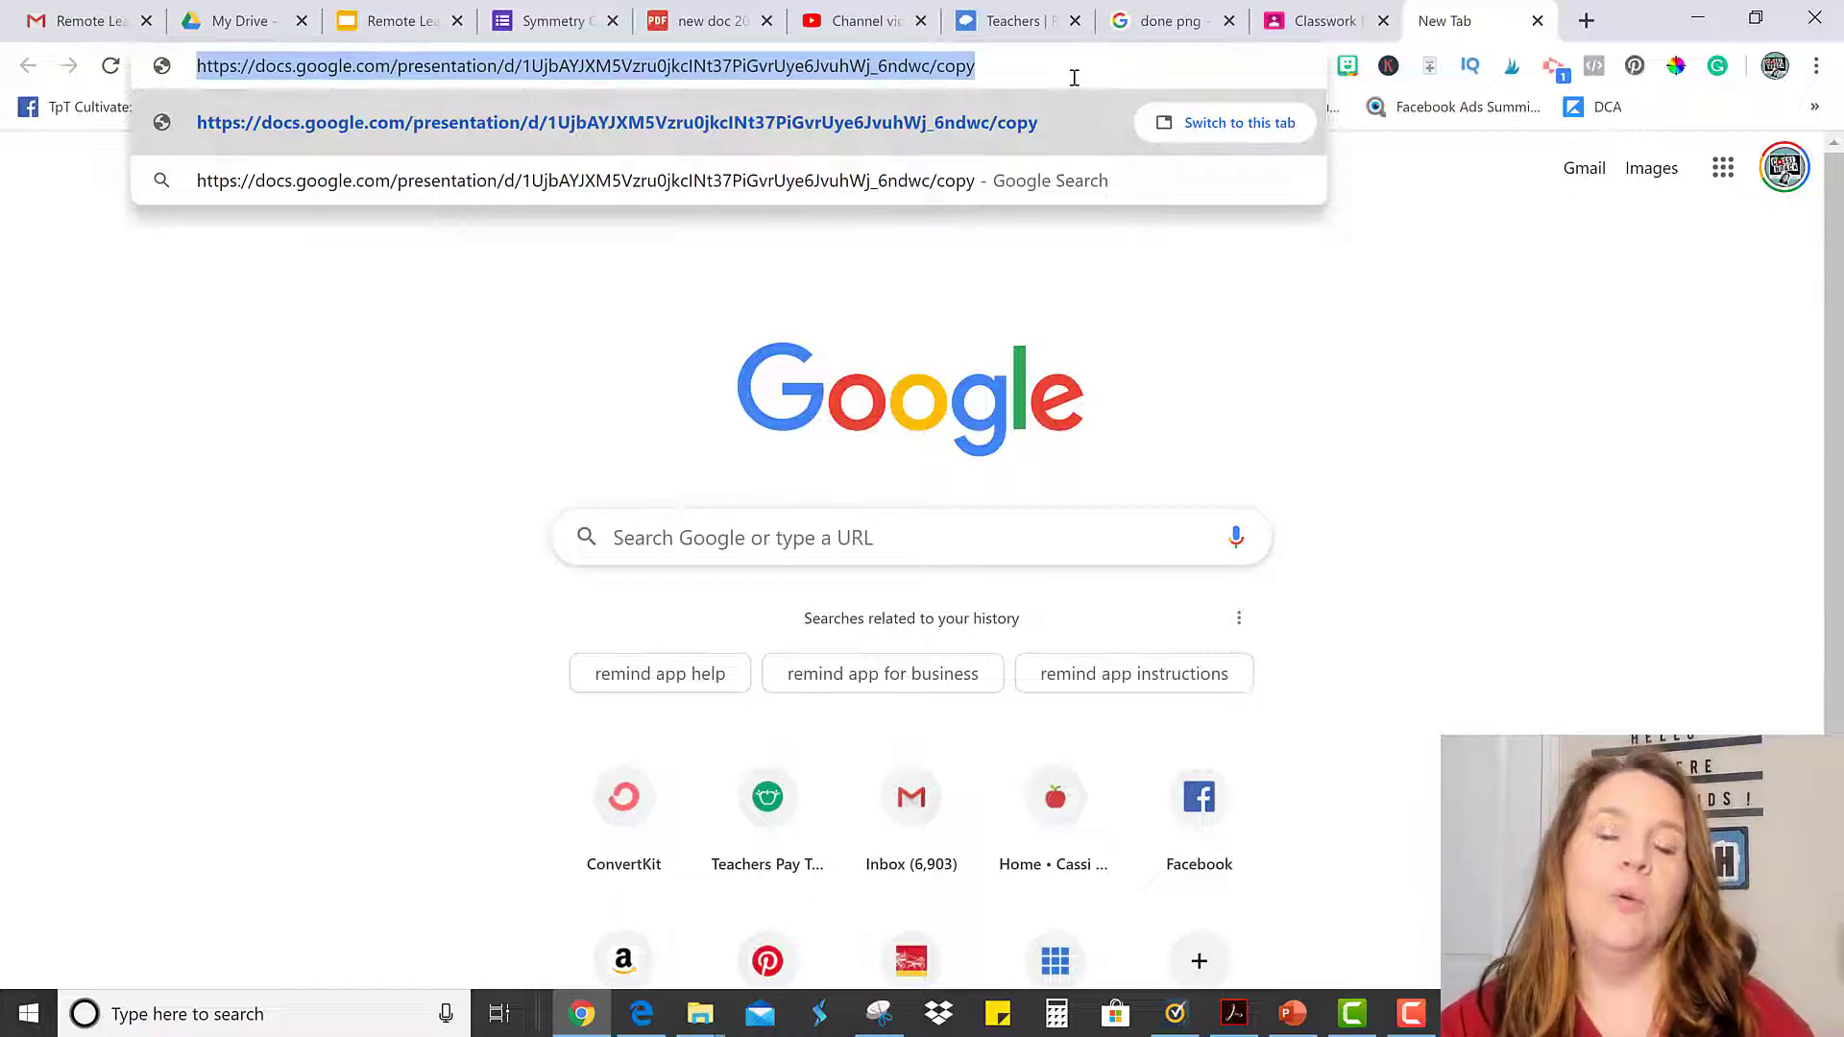
double_click(1074, 76)
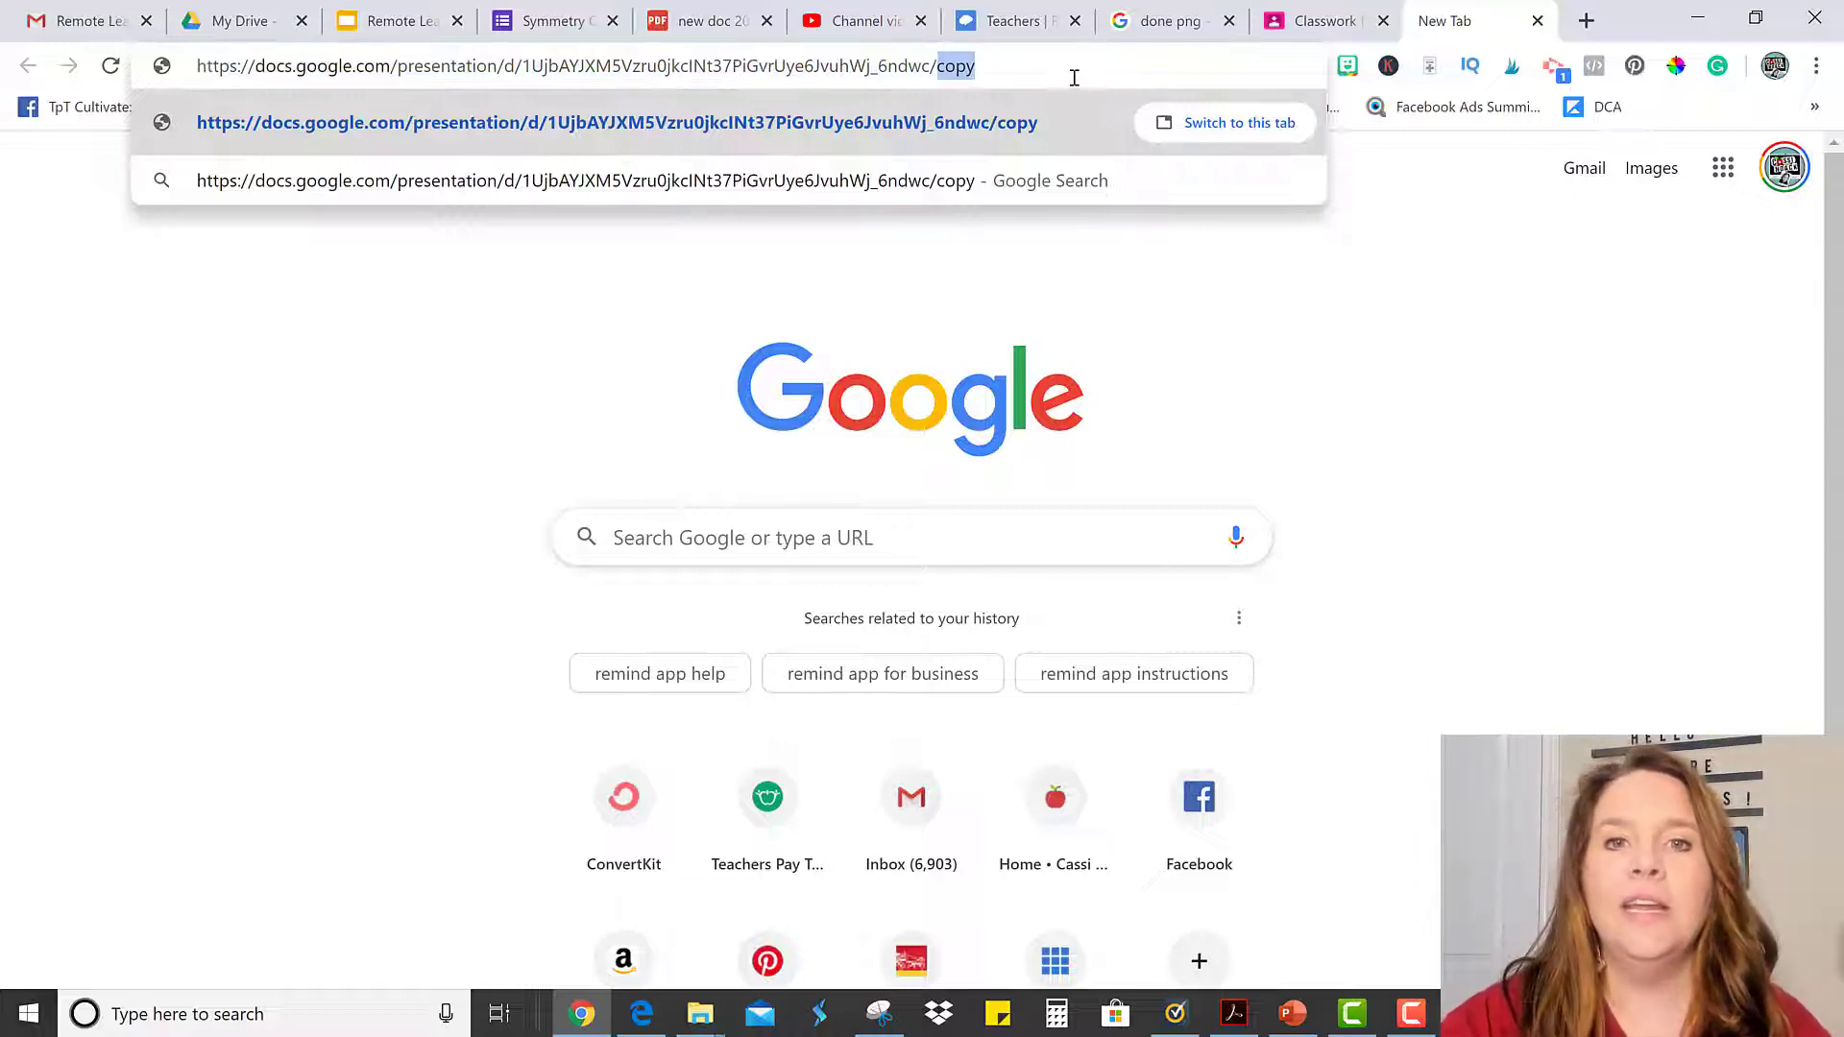
triple_click(1074, 77)
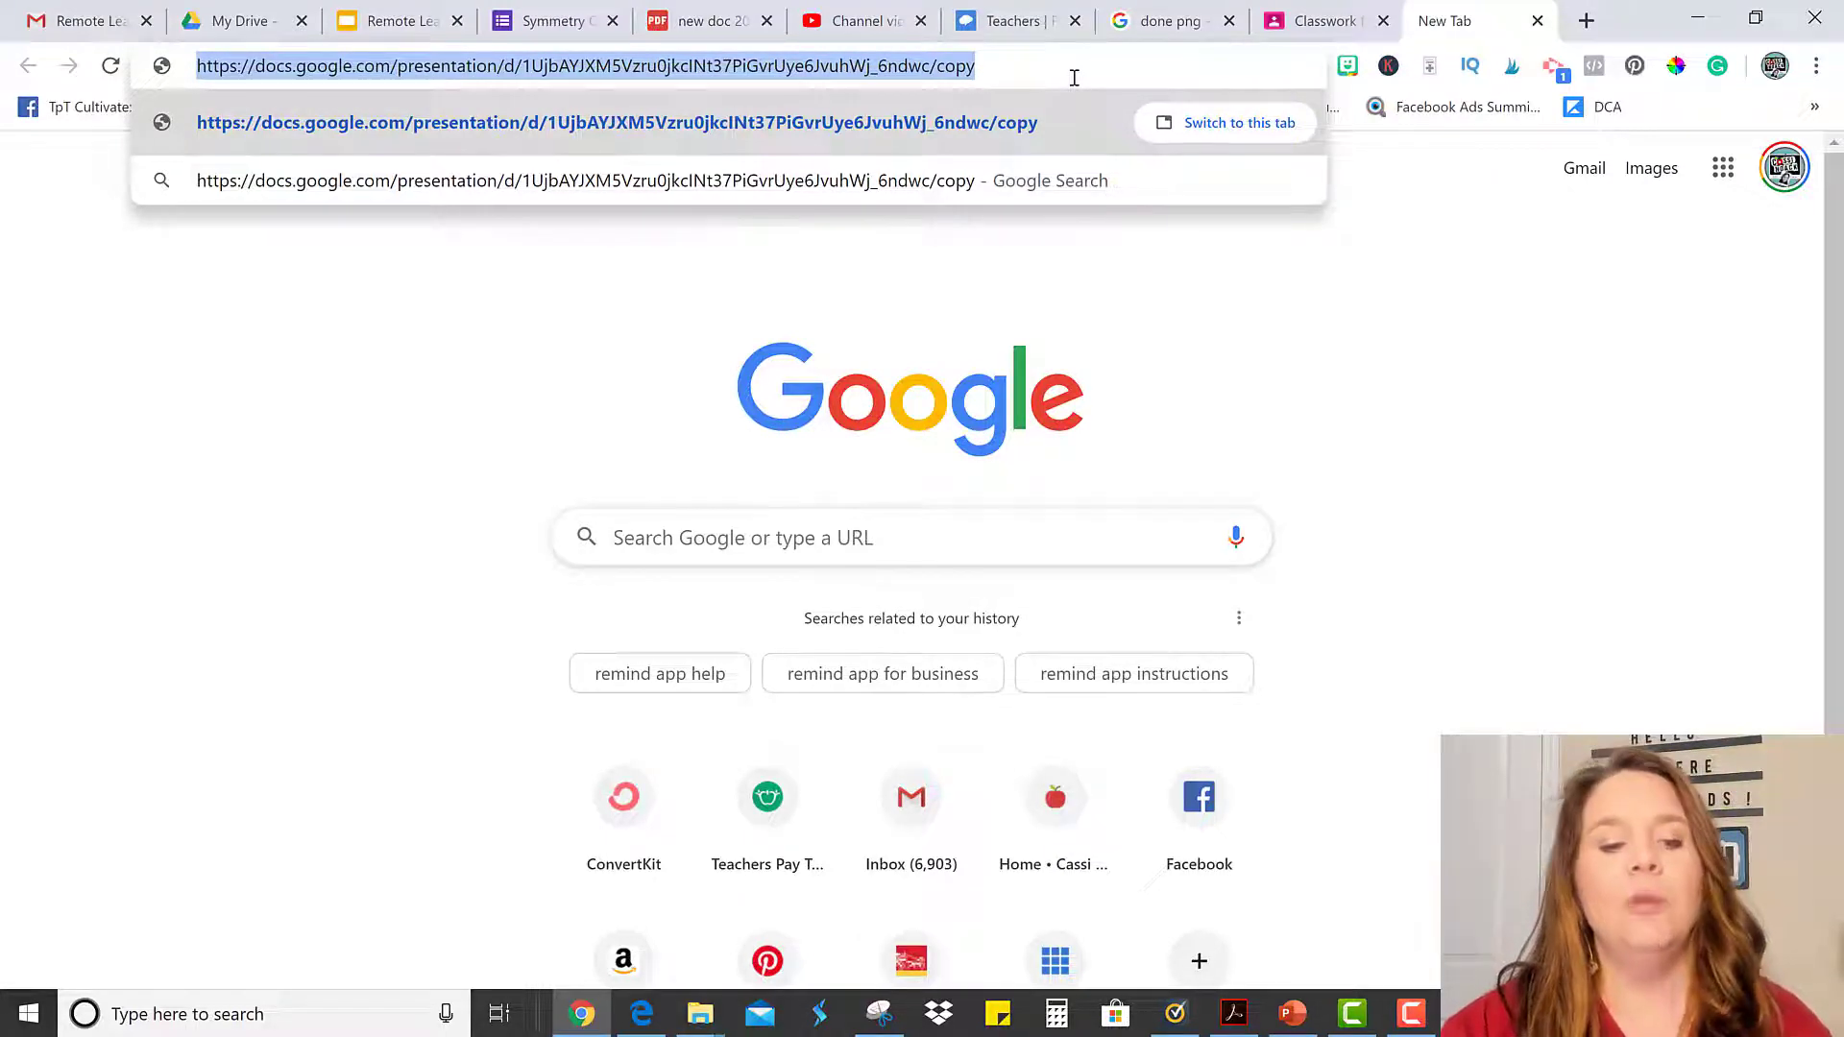
left_click(1586, 20)
key("ctrl+v")
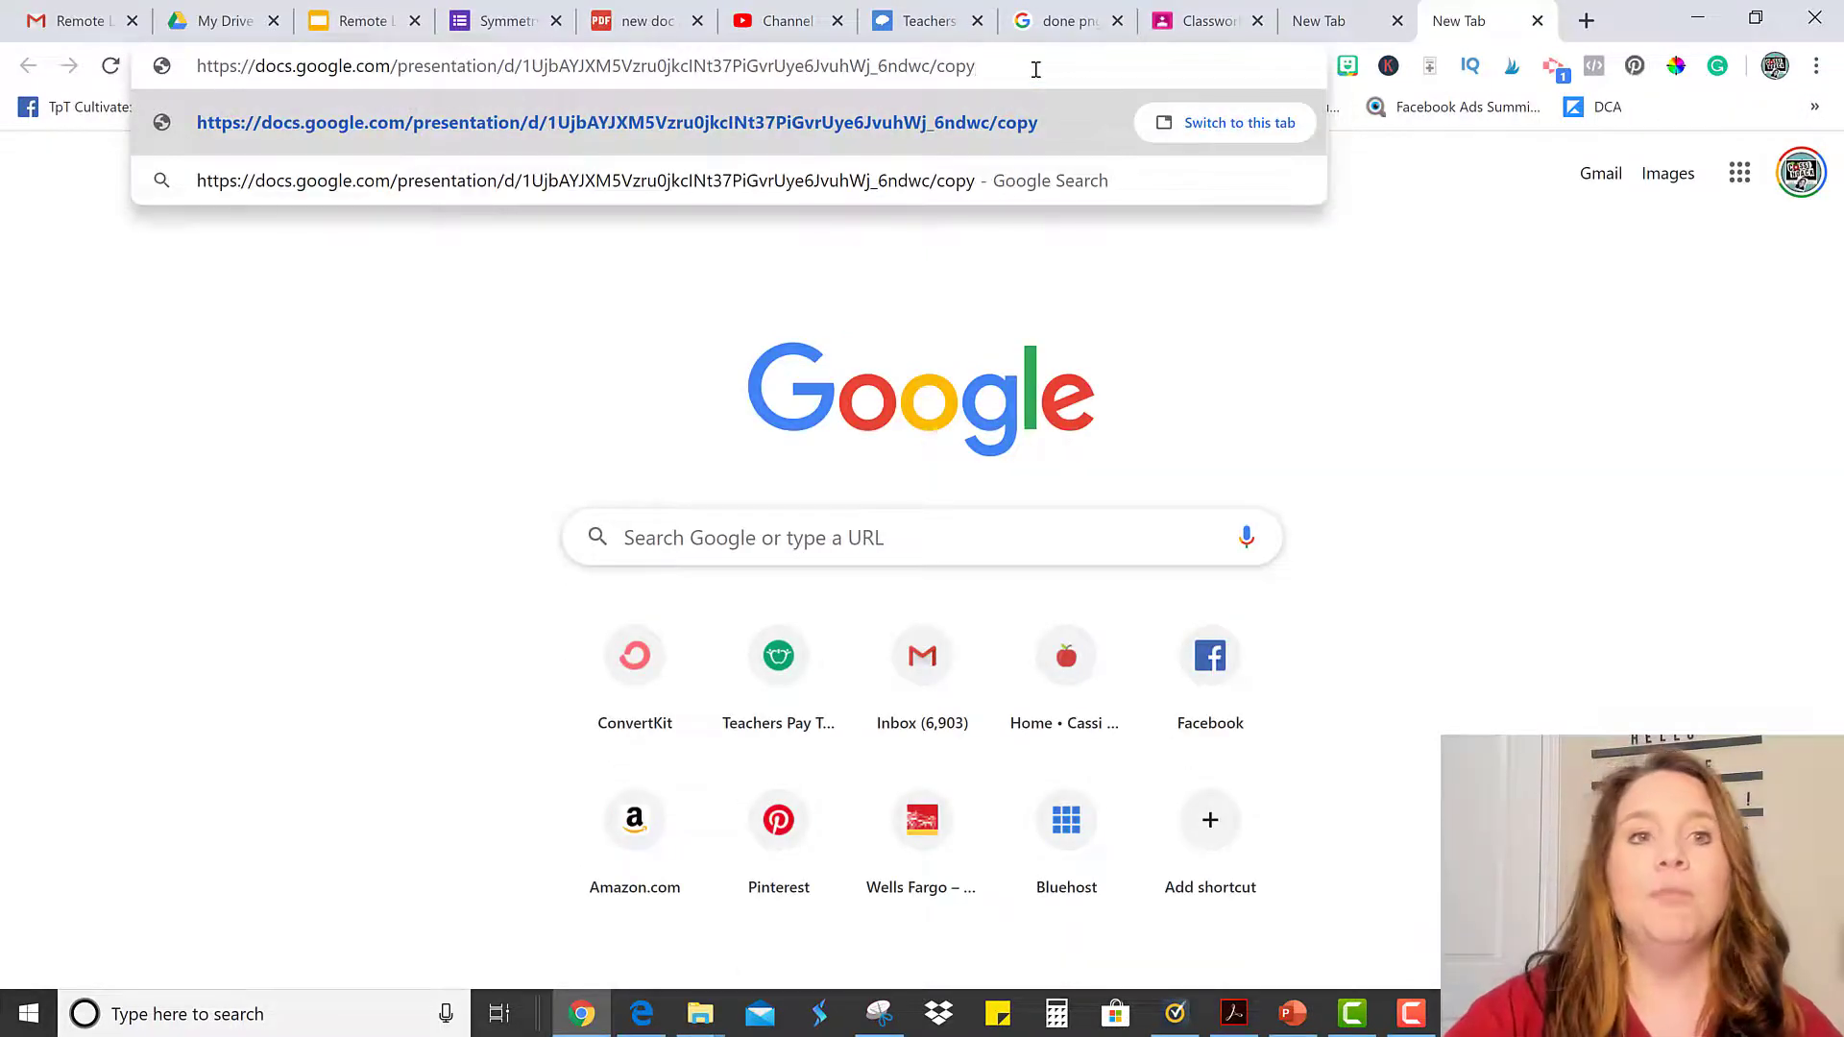
key("Return")
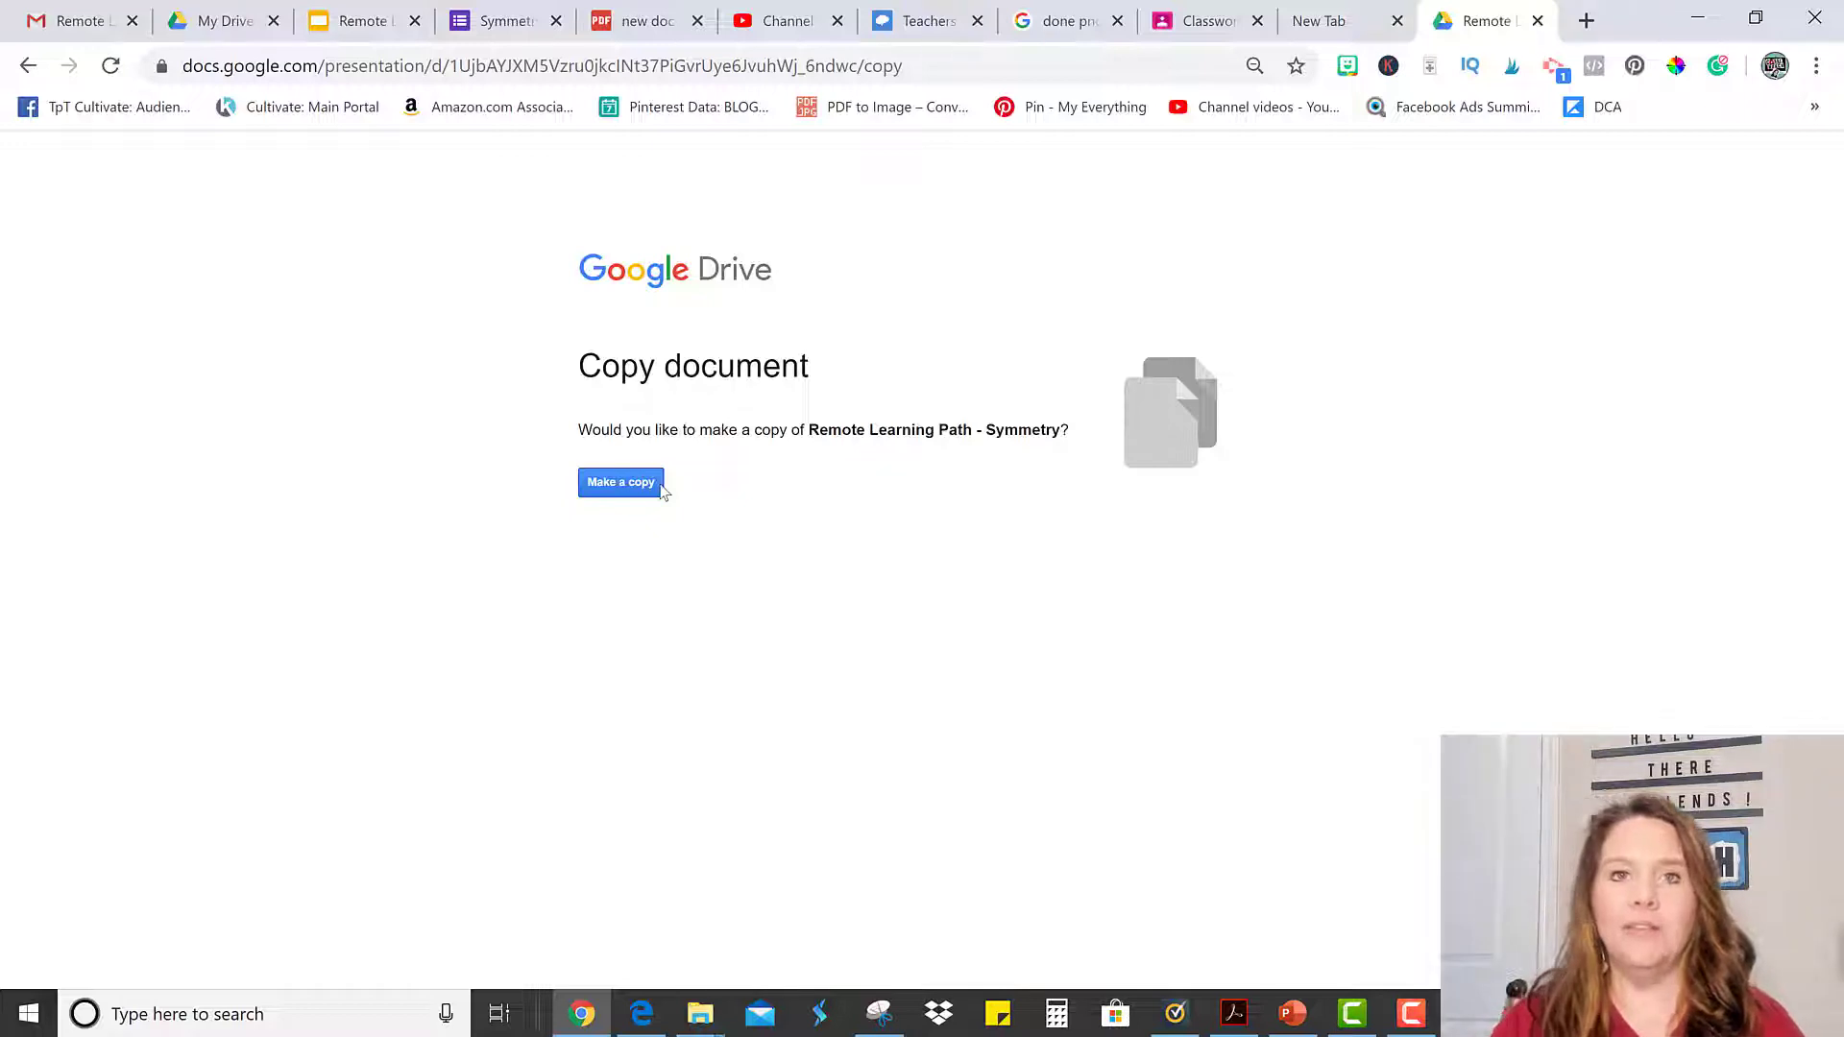
- Return to Google Classroom and view the student work page of the "This week's Learning Path" assignment
left_click(1165, 32)
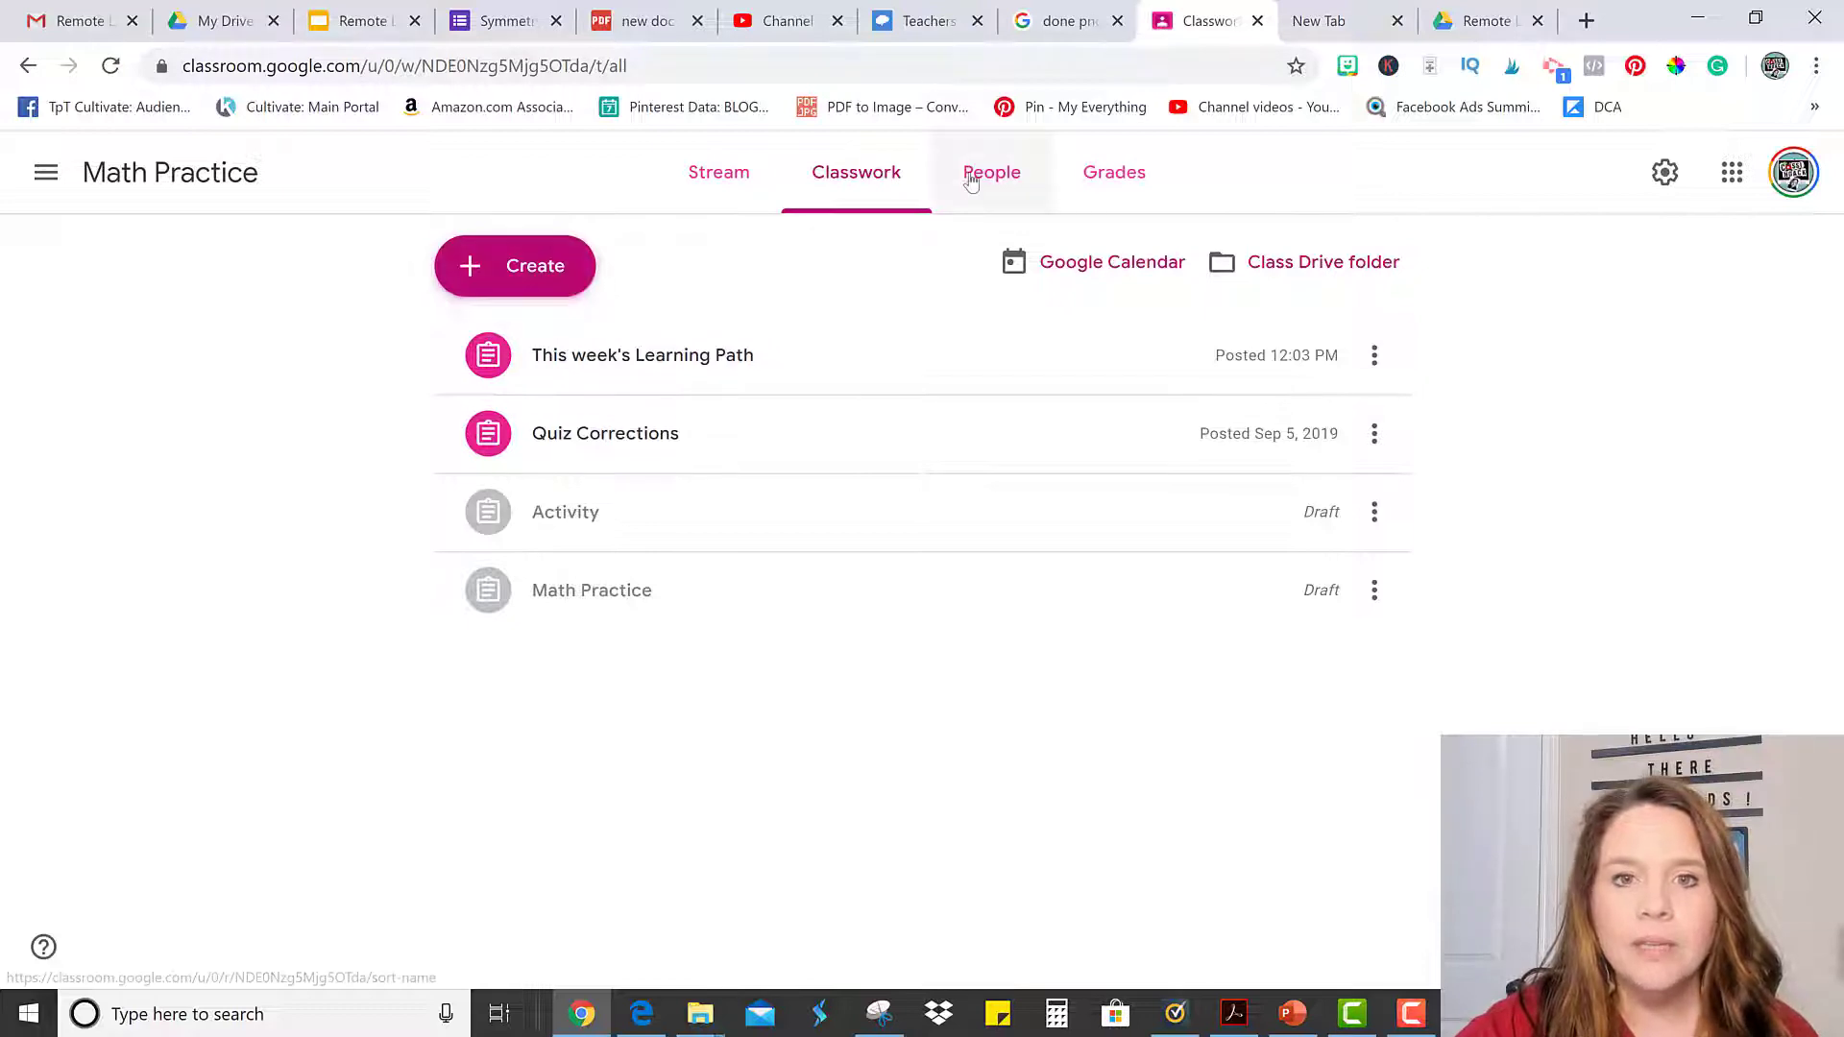
left_click(672, 363)
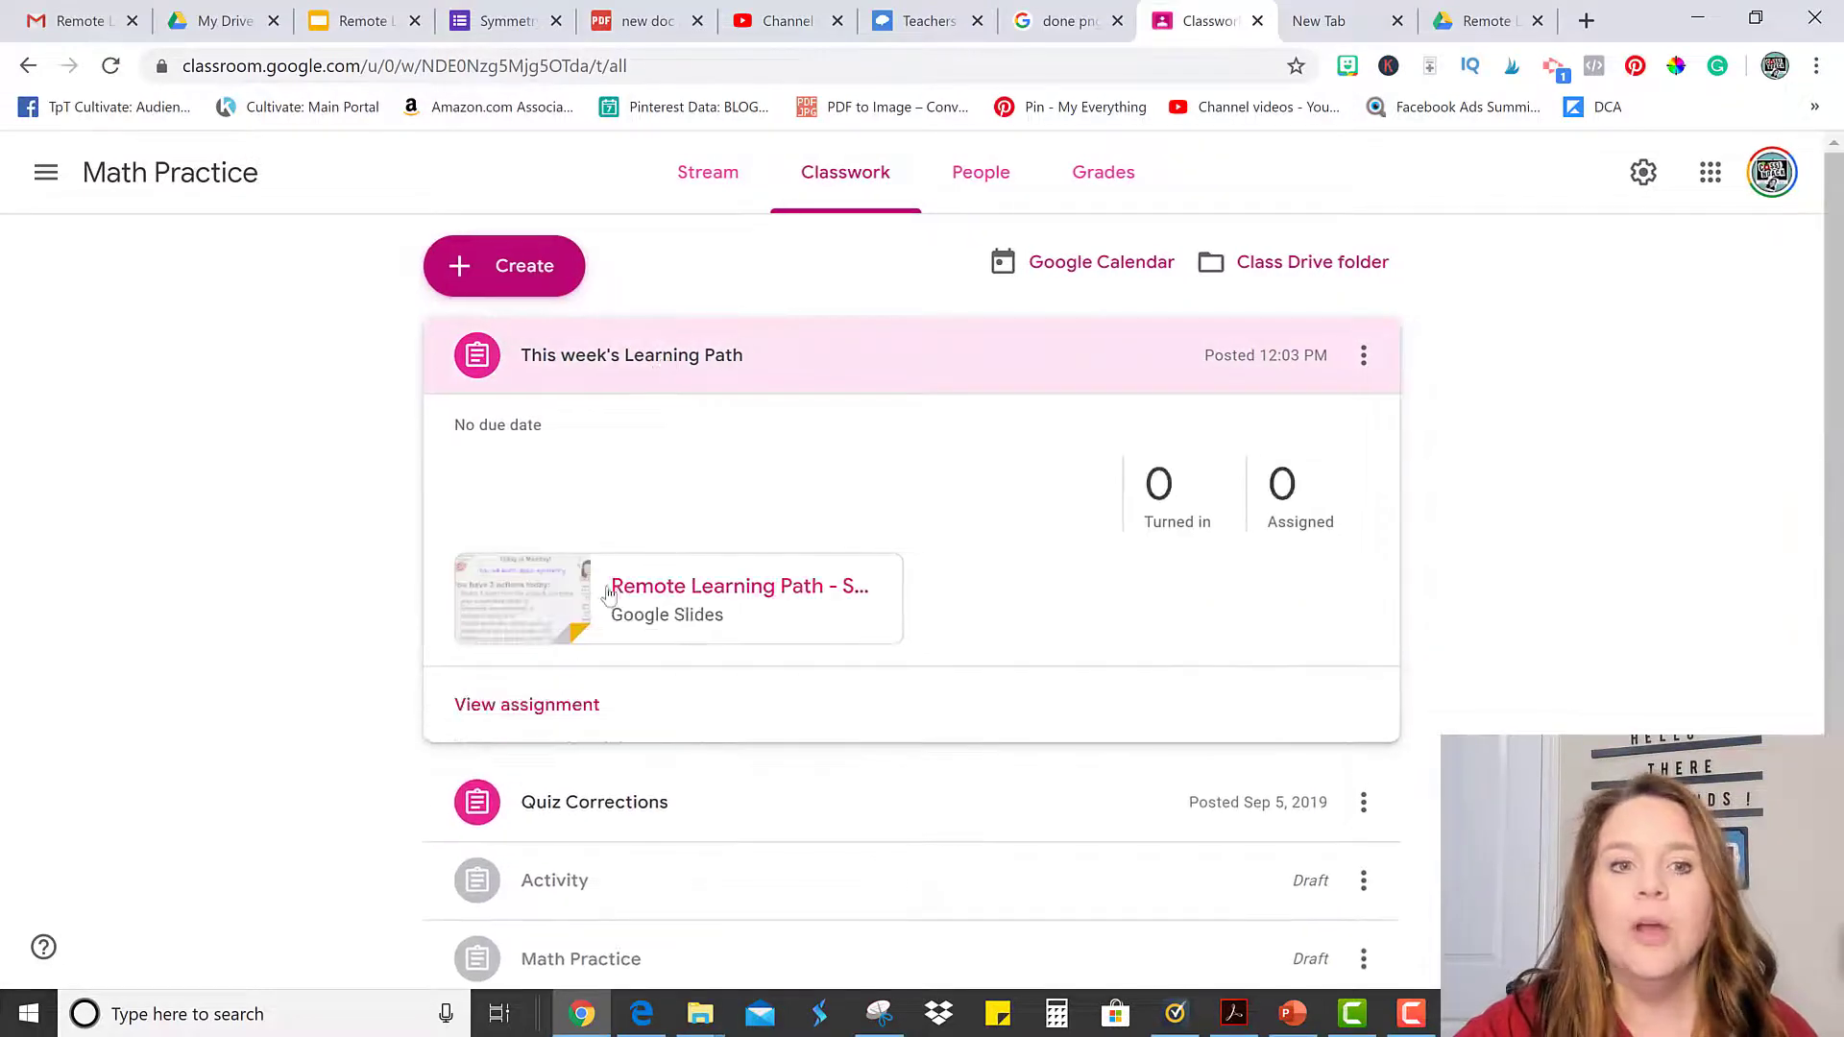
left_click(535, 706)
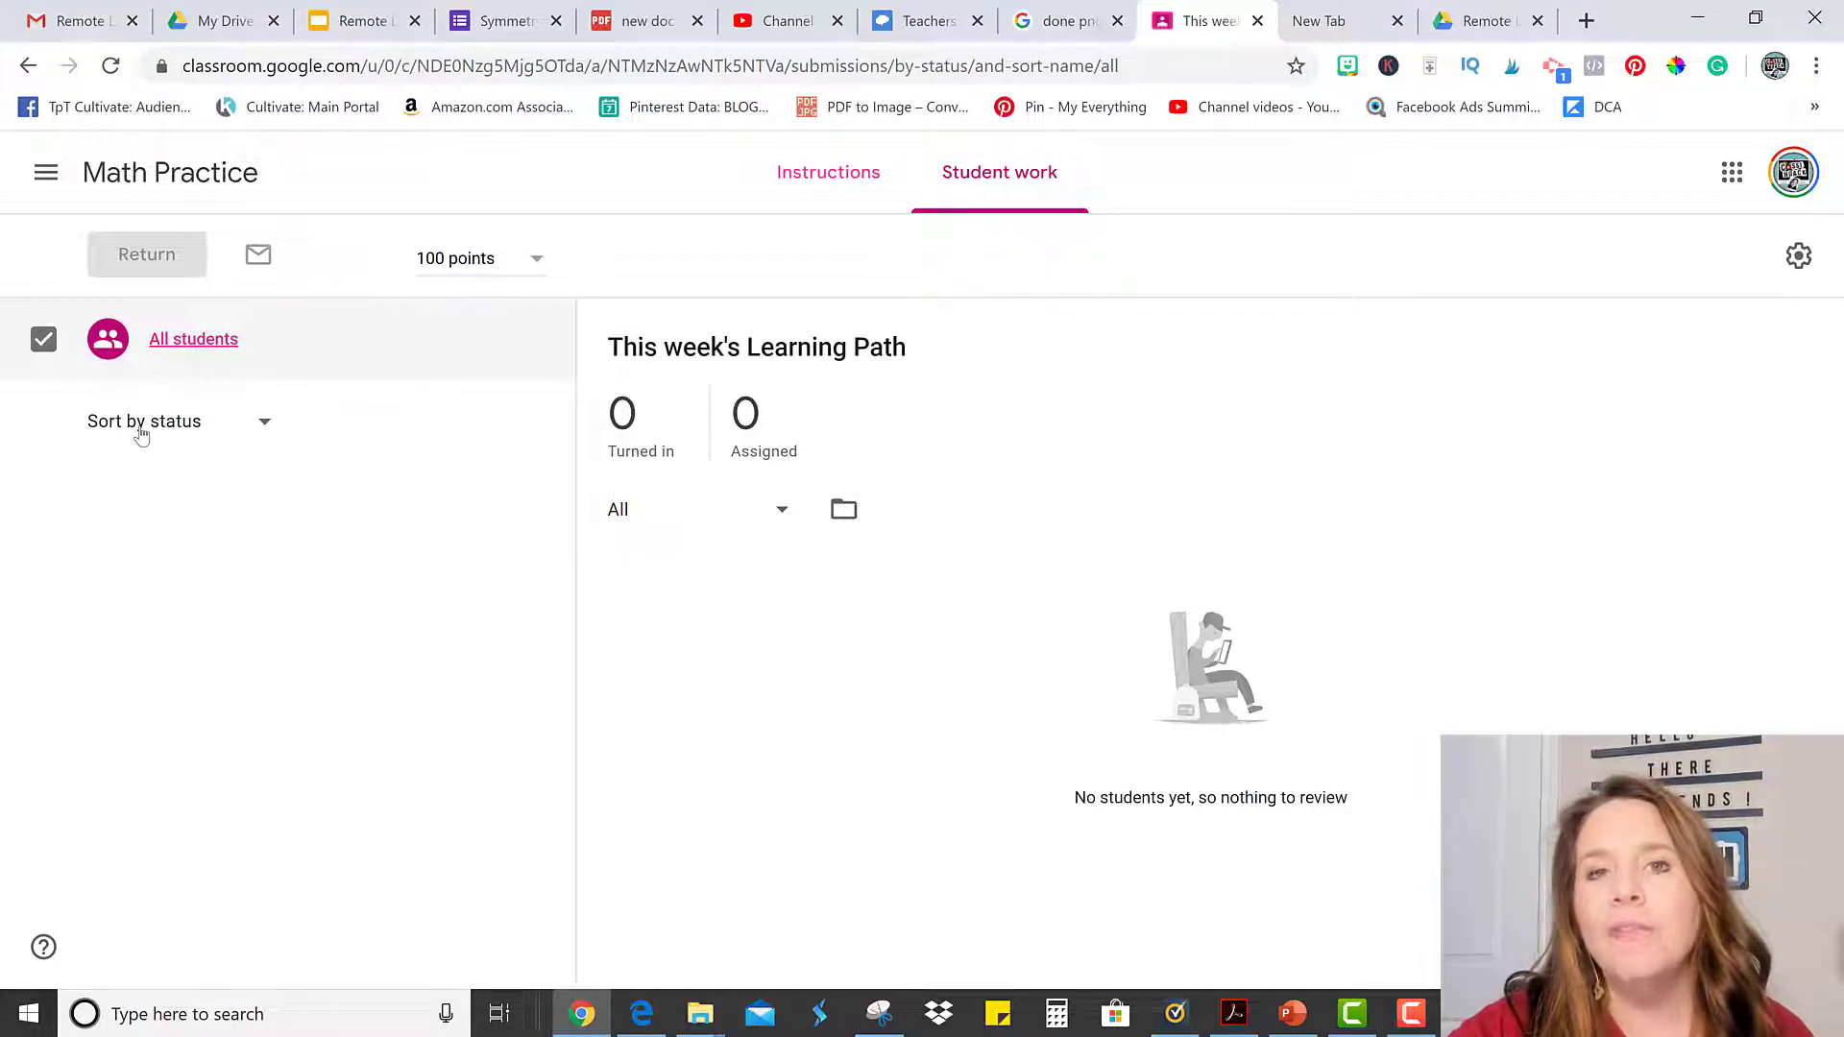
- Go back to the Copy document page and make a copy of Remote Learning Path - Symmetry
left_click(1460, 39)
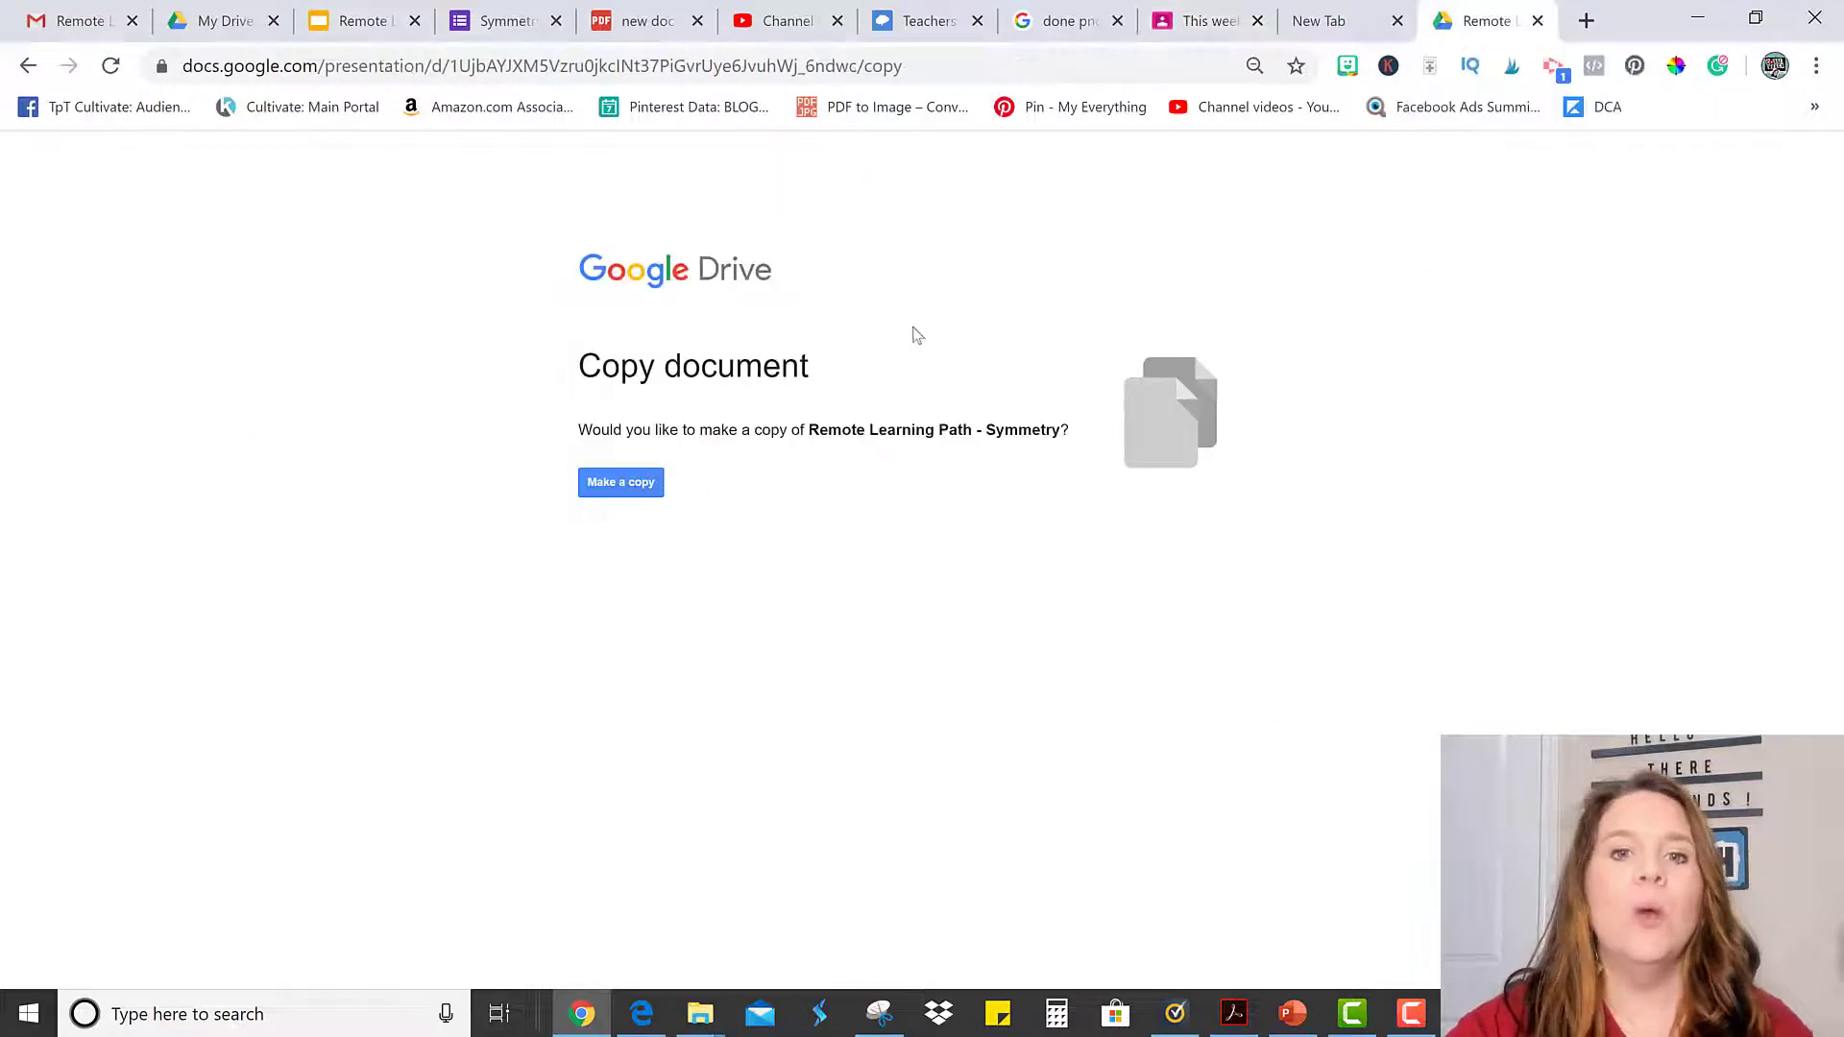
left_click(652, 488)
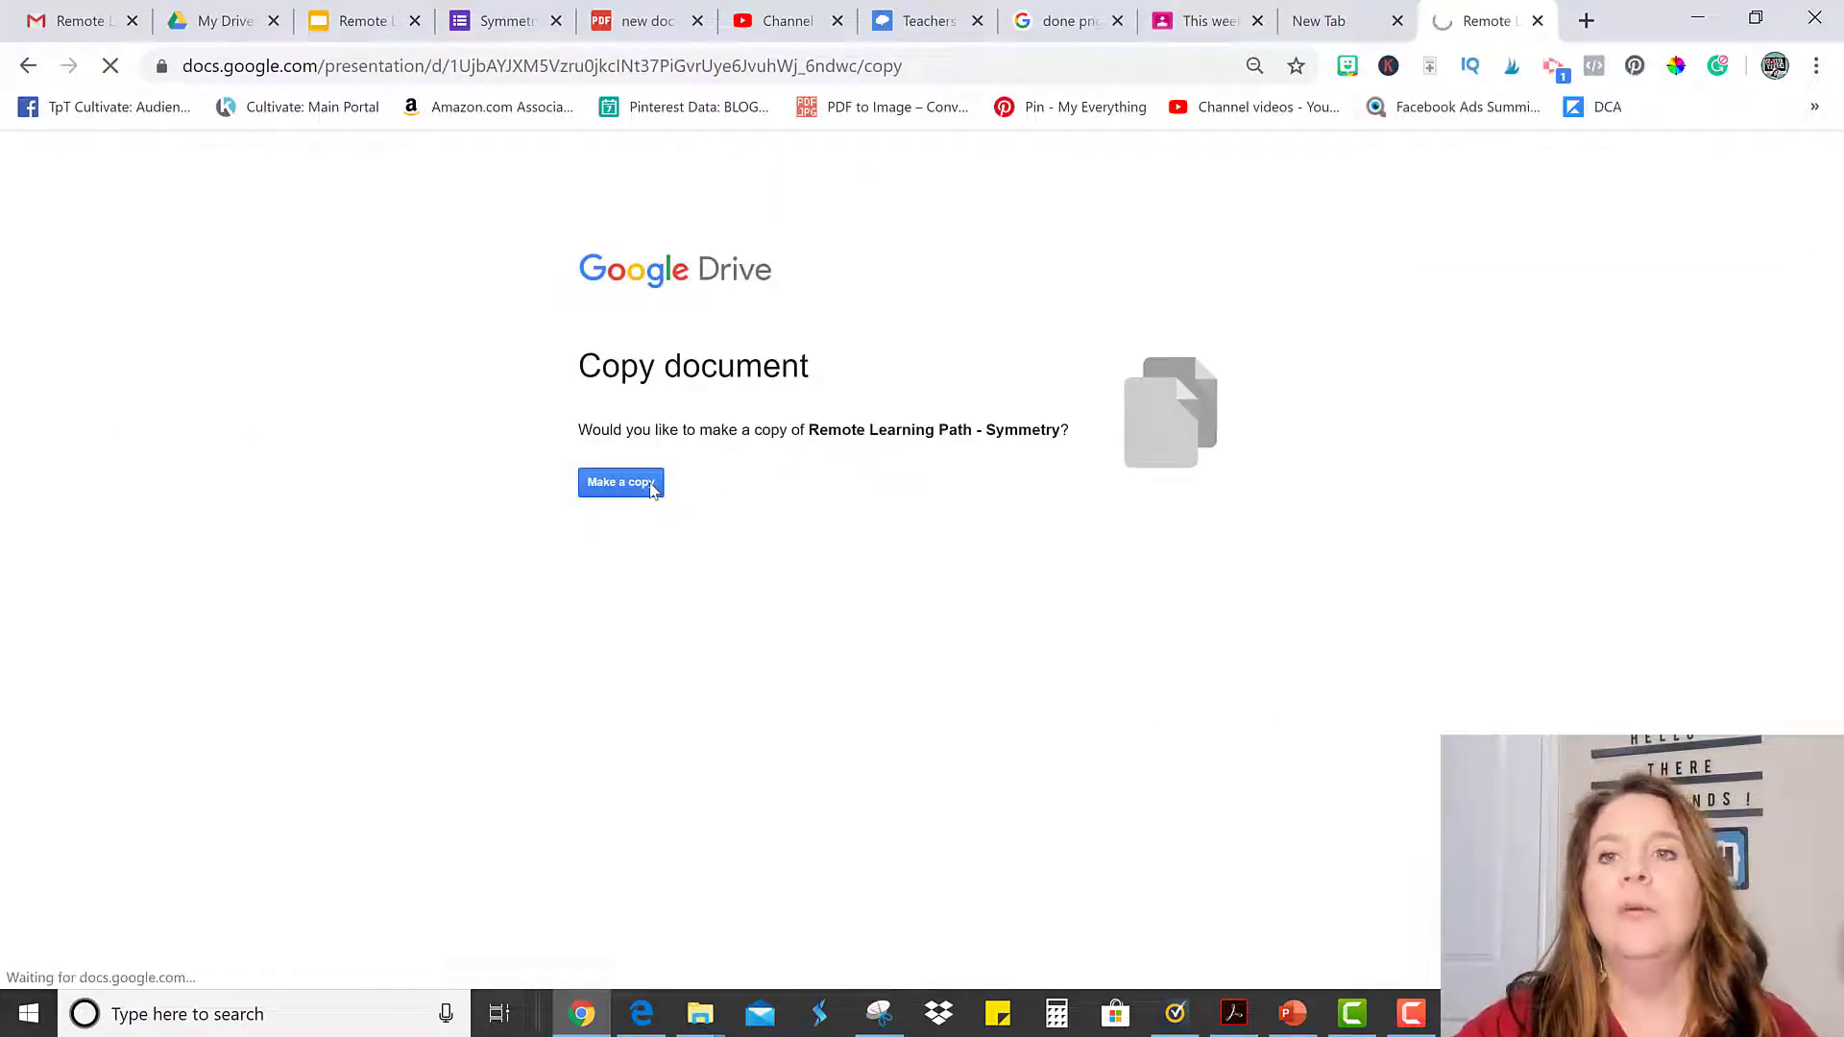